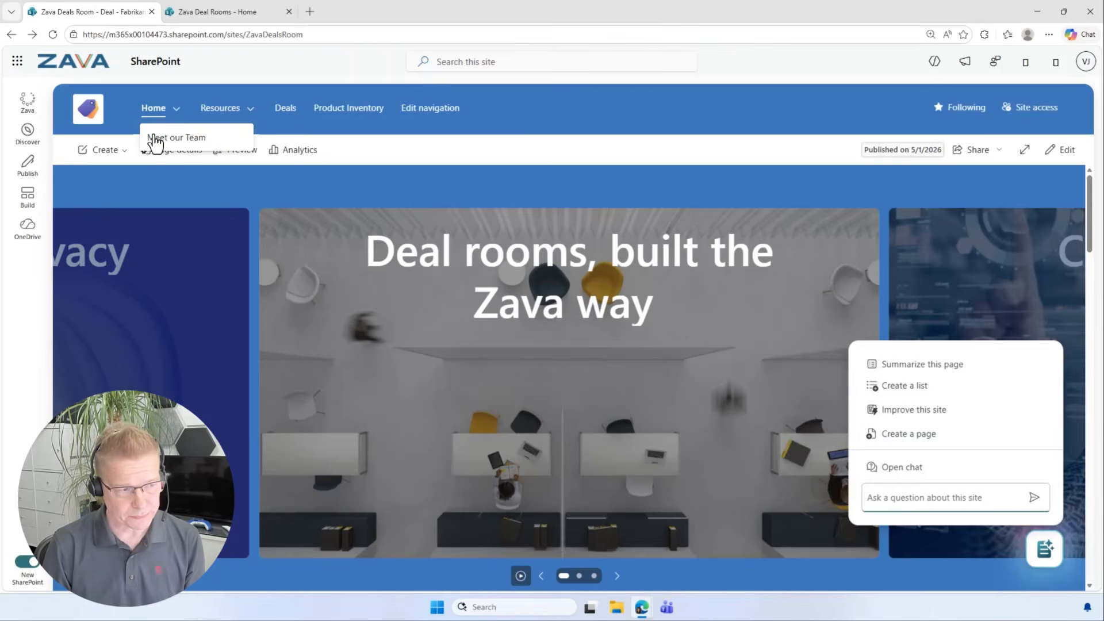
- Open the Meet our Team page, look through the team profiles and bring up the assistant's suggested actions for the page
{"action": "left_click", "coordinate": [154, 138]}
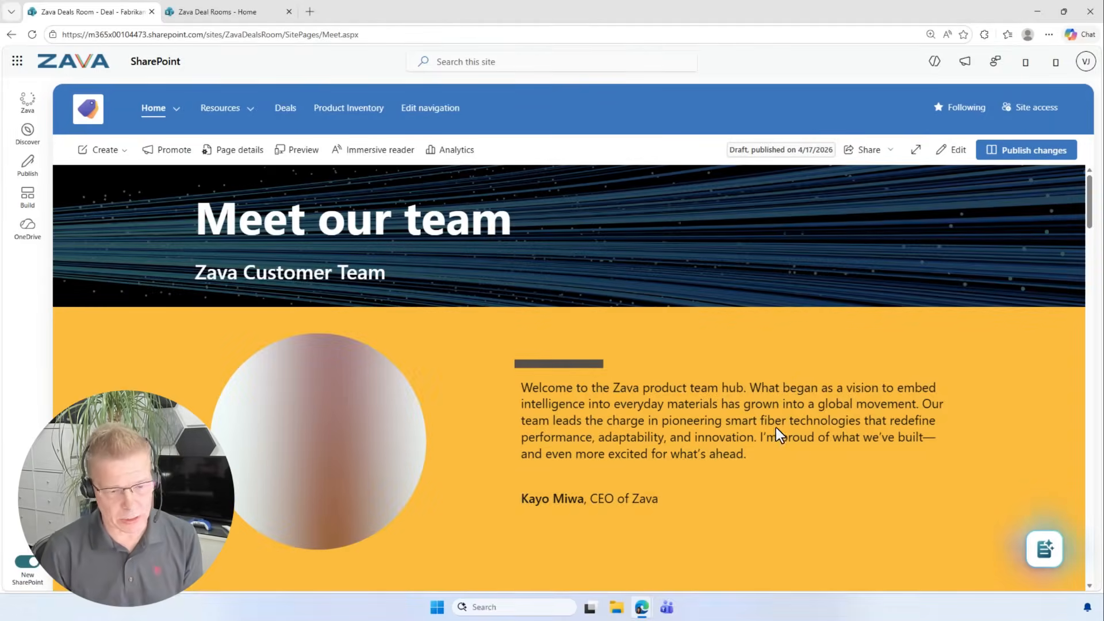
{"action": "scroll", "coordinate": [717, 442], "scroll_direction": "down", "scroll_amount": 10}
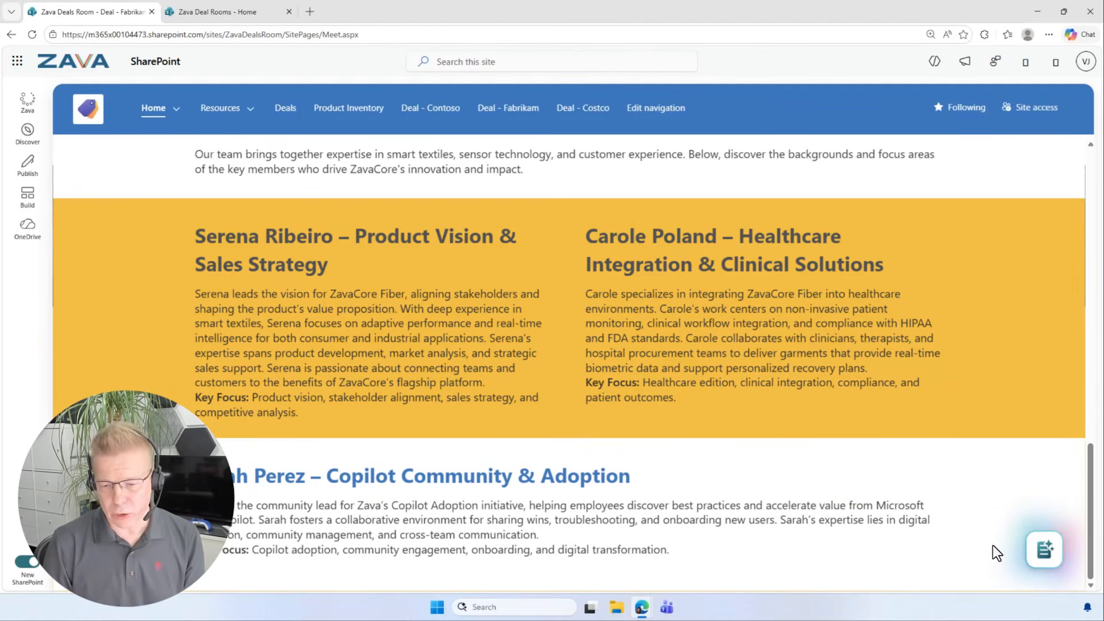
{"action": "left_click", "coordinate": [1043, 548]}
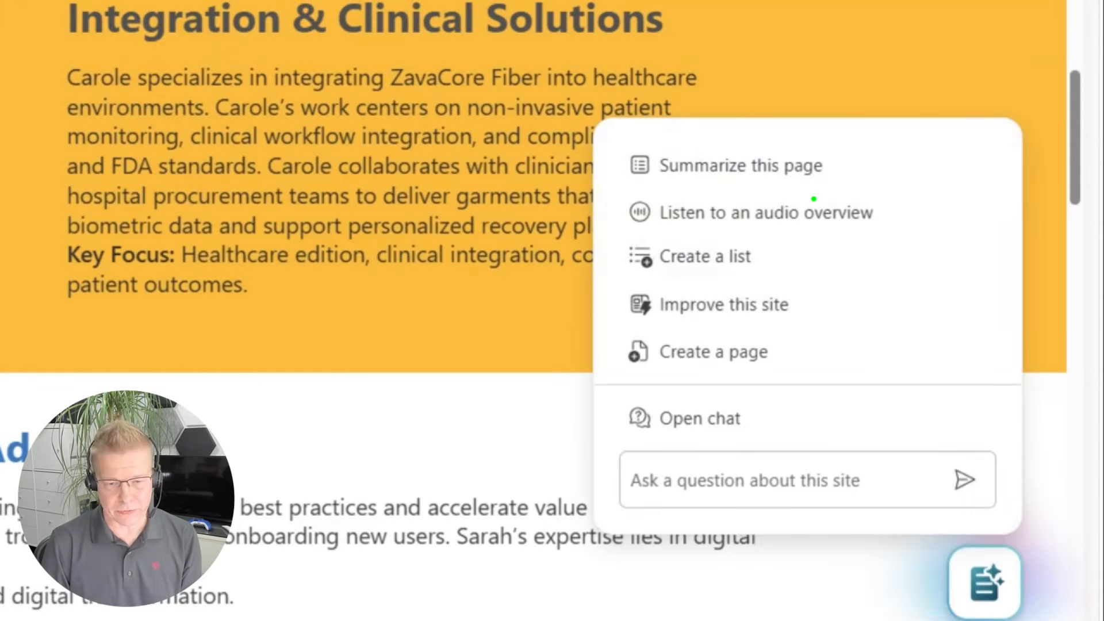
{"action": "left_click_drag", "start_coordinate": [890, 212], "coordinate": [960, 212]}
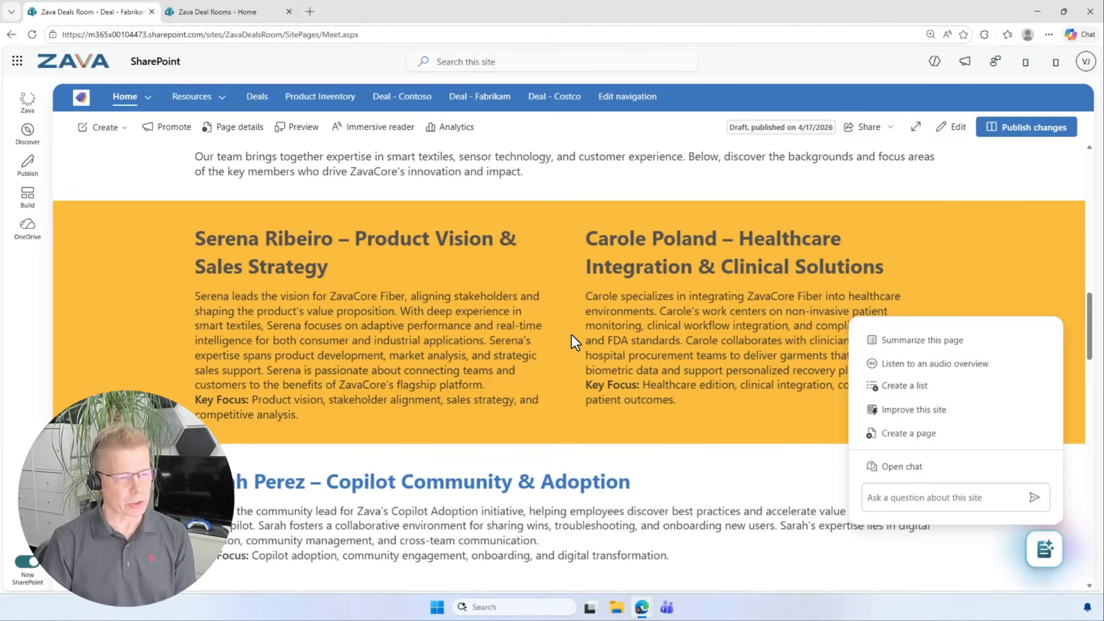
- In the Product Inventory list, have the assistant add an in-stock Athletic rain coat (black, sizes S and M) and color code the in-stock column
{"action": "left_click", "coordinate": [321, 99]}
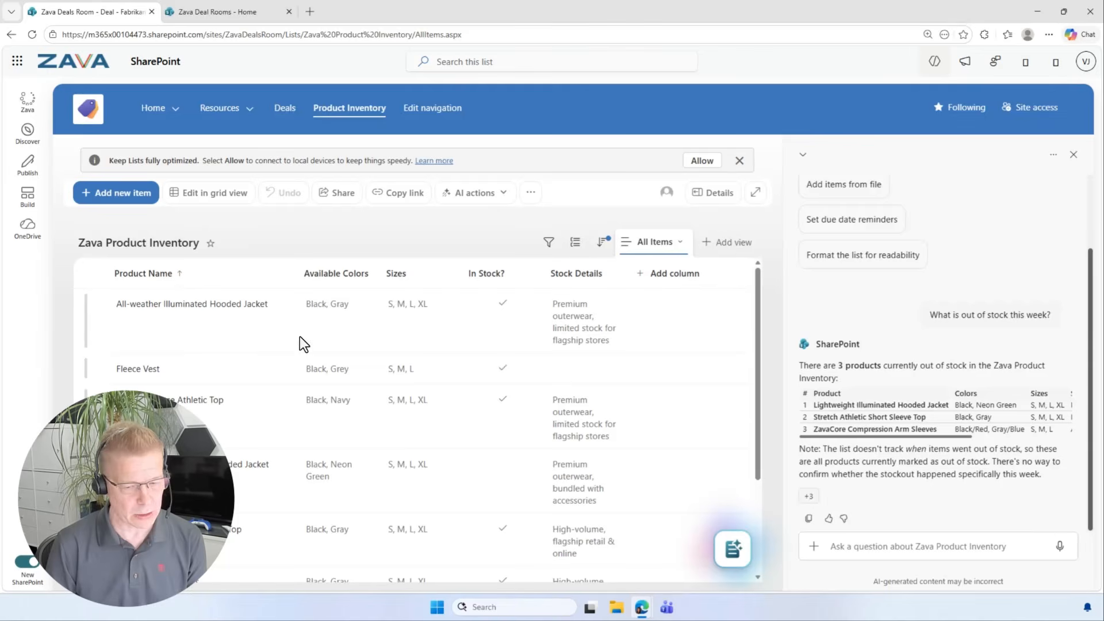
{"action": "left_click", "coordinate": [906, 548]}
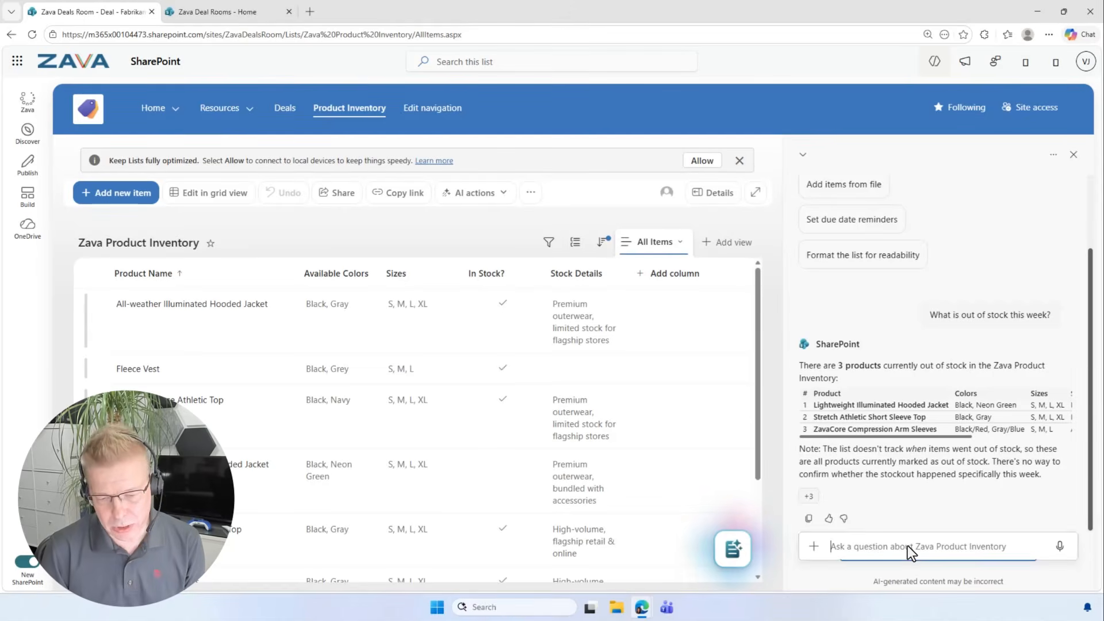
{"action": "type", "text": "Add Athletic rain coat, available colors is black, sizes (s, m), and in stock. color code the in stock column"}
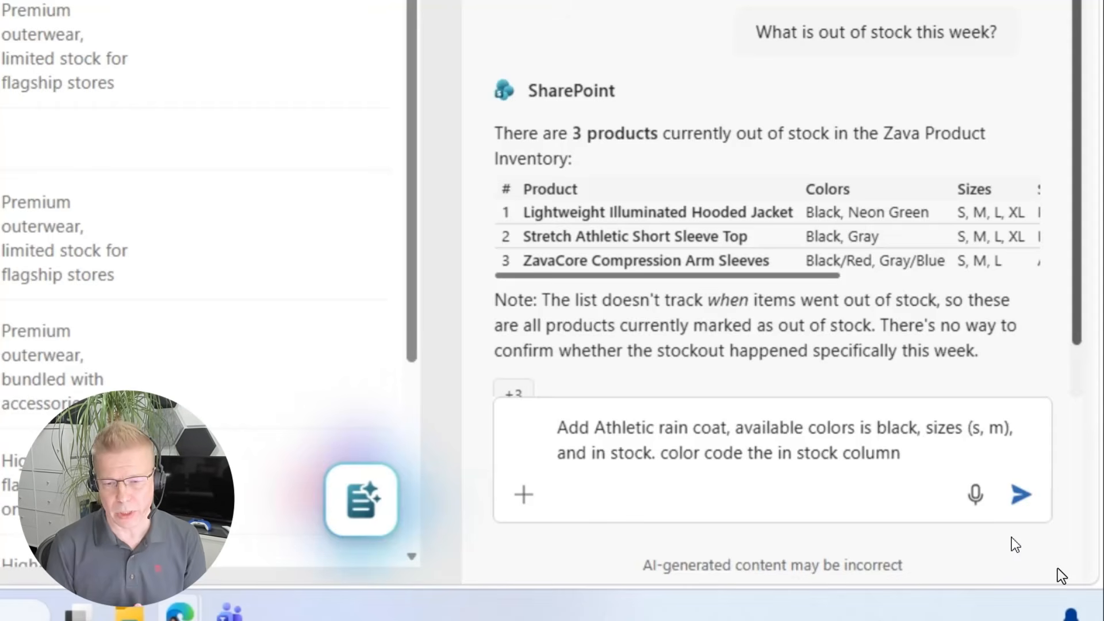
{"action": "left_click", "coordinate": [1021, 508]}
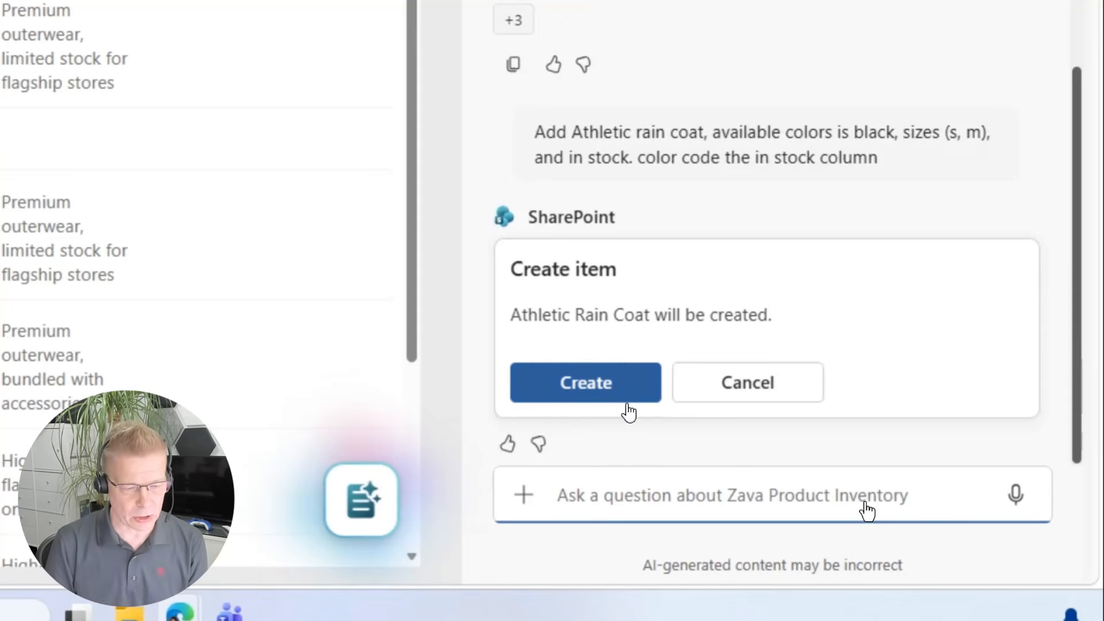
{"action": "left_click", "coordinate": [631, 384]}
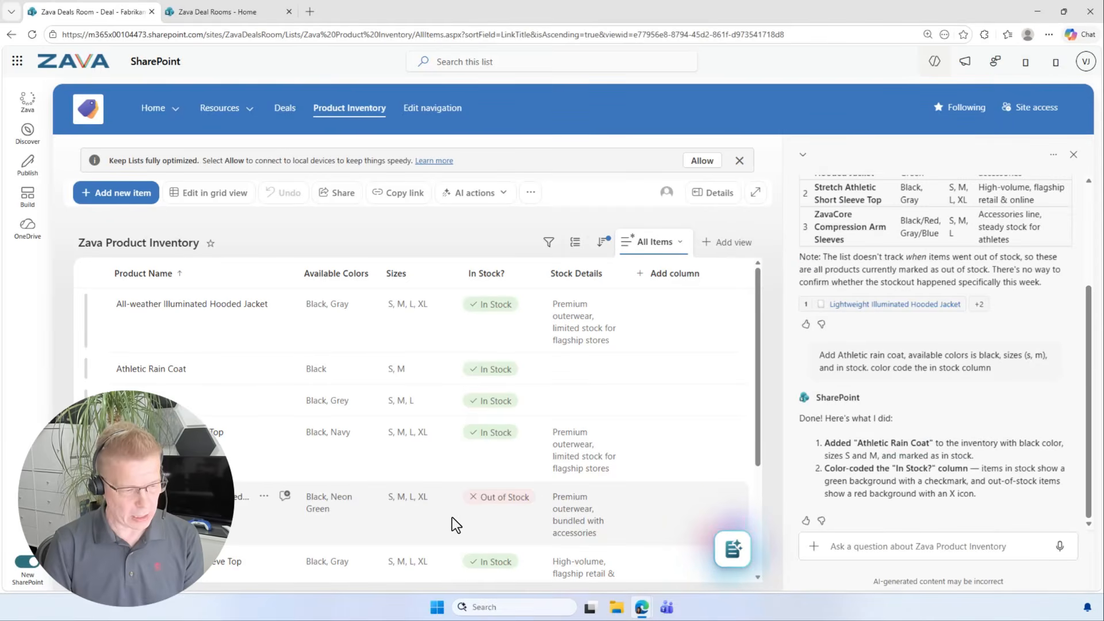
{"action": "mouse_move", "coordinate": [103, 348]}
{"action": "left_mouse_down"}
{"action": "mouse_move", "coordinate": [195, 387]}
{"action": "mouse_move", "coordinate": [247, 357]}
{"action": "left_mouse_up"}
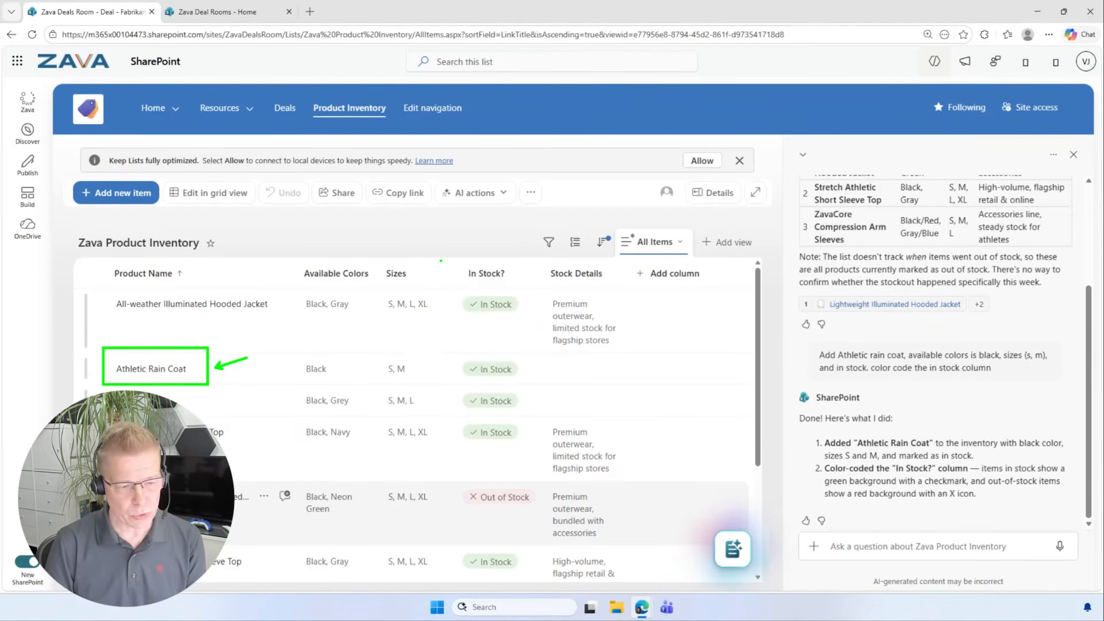
{"action": "mouse_move", "coordinate": [444, 257]}
{"action": "left_mouse_down"}
{"action": "mouse_move", "coordinate": [490, 378]}
{"action": "mouse_move", "coordinate": [535, 597]}
{"action": "mouse_move", "coordinate": [542, 582]}
{"action": "left_mouse_up"}
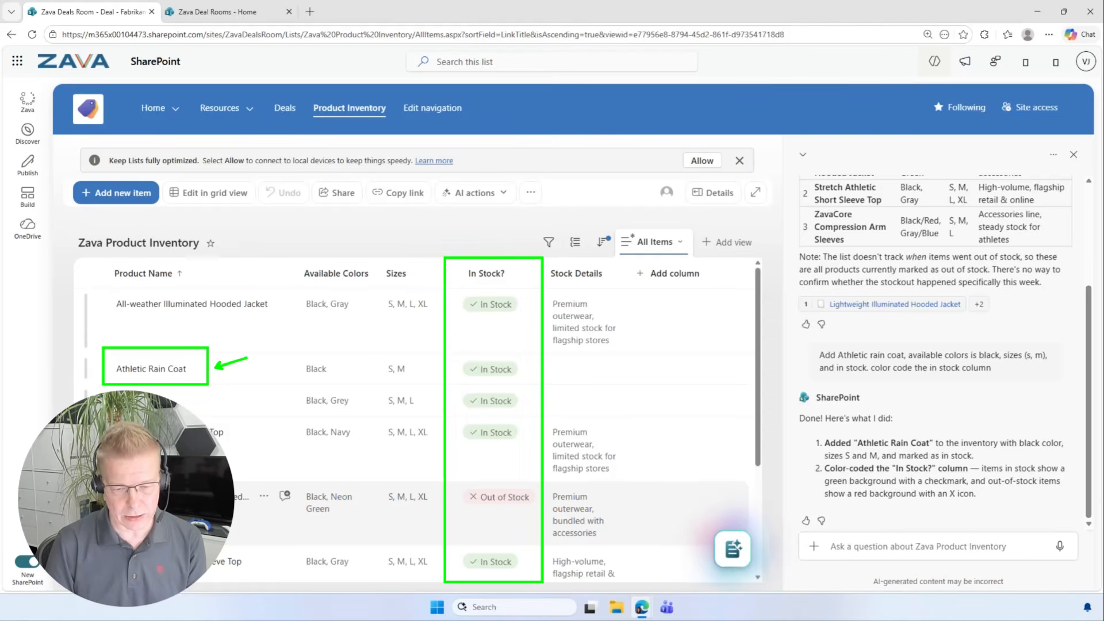
{"action": "left_click_drag", "start_coordinate": [802, 487], "coordinate": [764, 485]}
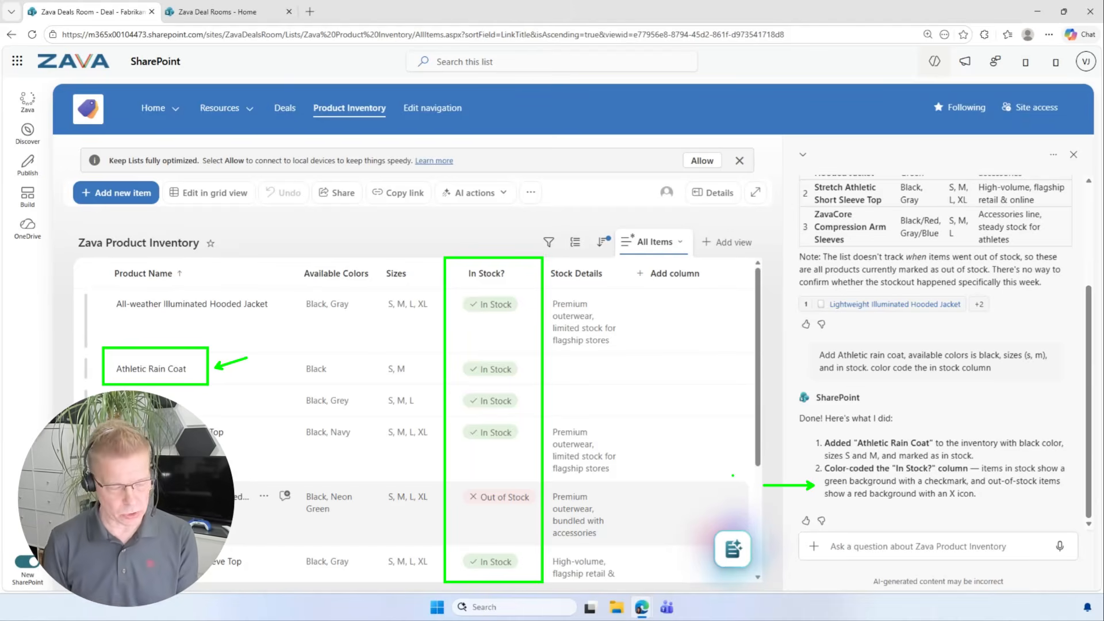
{"action": "key", "text": "Escape"}
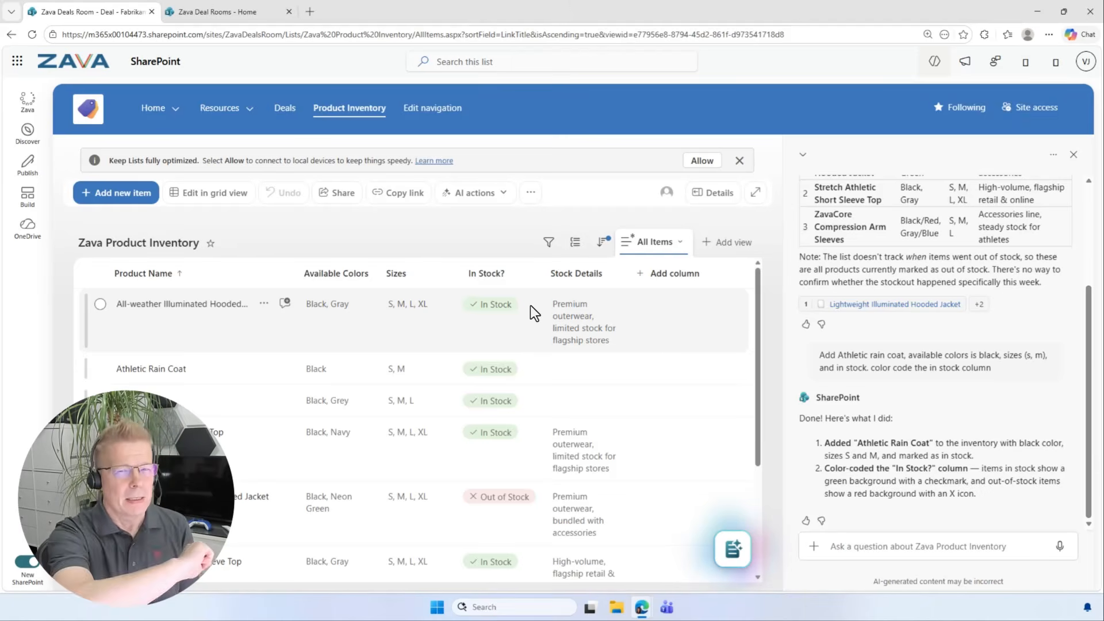
- From the home page, have the assistant create a "Deal - Contoso" library with Legal, Sales, Commercial and Meeting Notes folders, plus all templates in its root
{"action": "left_click", "coordinate": [160, 109]}
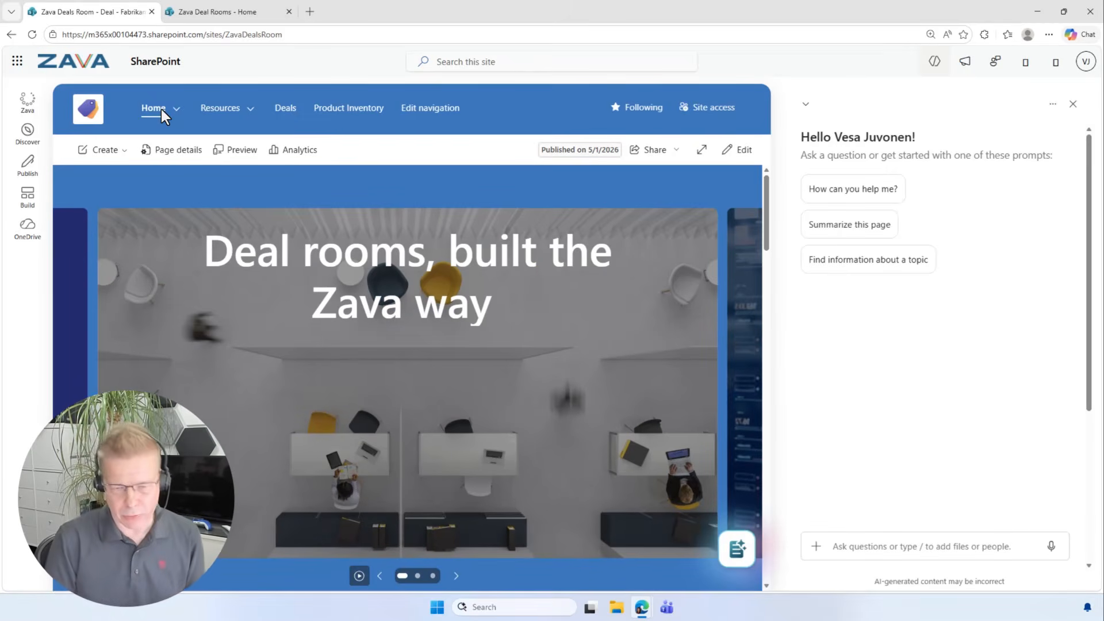
{"action": "left_click", "coordinate": [914, 561]}
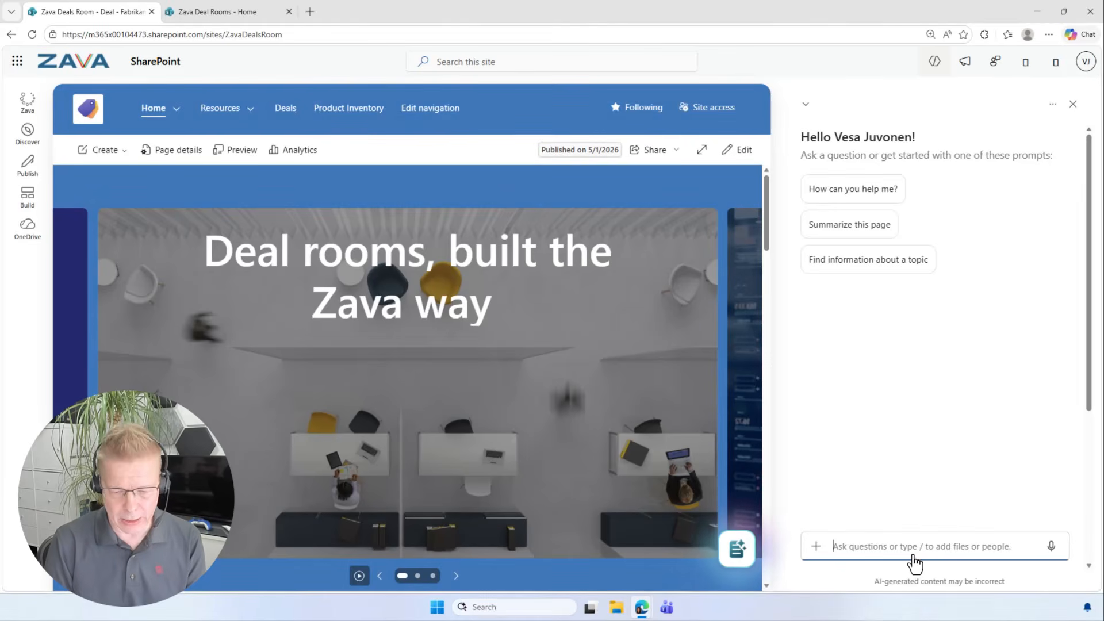
{"action": "type", "text": "Create a new document library called \"Deal - Contoso\" in this site - don't check for existing libraries, it won't exist yet. Add folders for Legal, Sales, Commercial, and Meeting Notes. Copy all templates from the Templates library (ZavaDealsRoom/Templates/Forms/AllItems.aspx) to the root of the new library - don't put them in any of the folders. Navigate me to the library when you're done."}
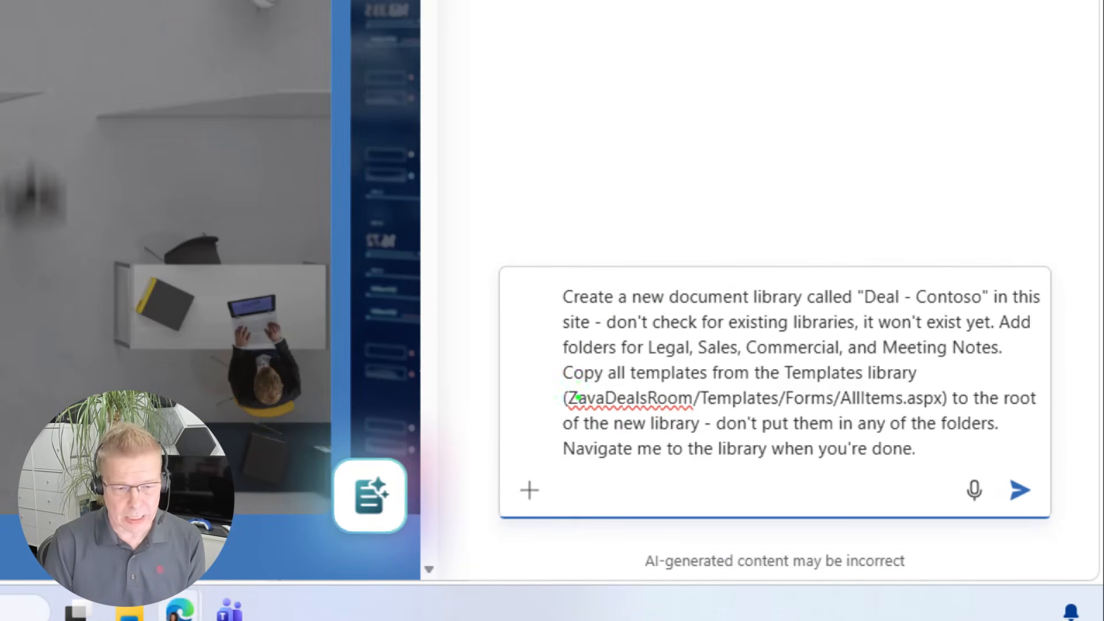
{"action": "left_click_drag", "start_coordinate": [745, 275], "coordinate": [744, 226]}
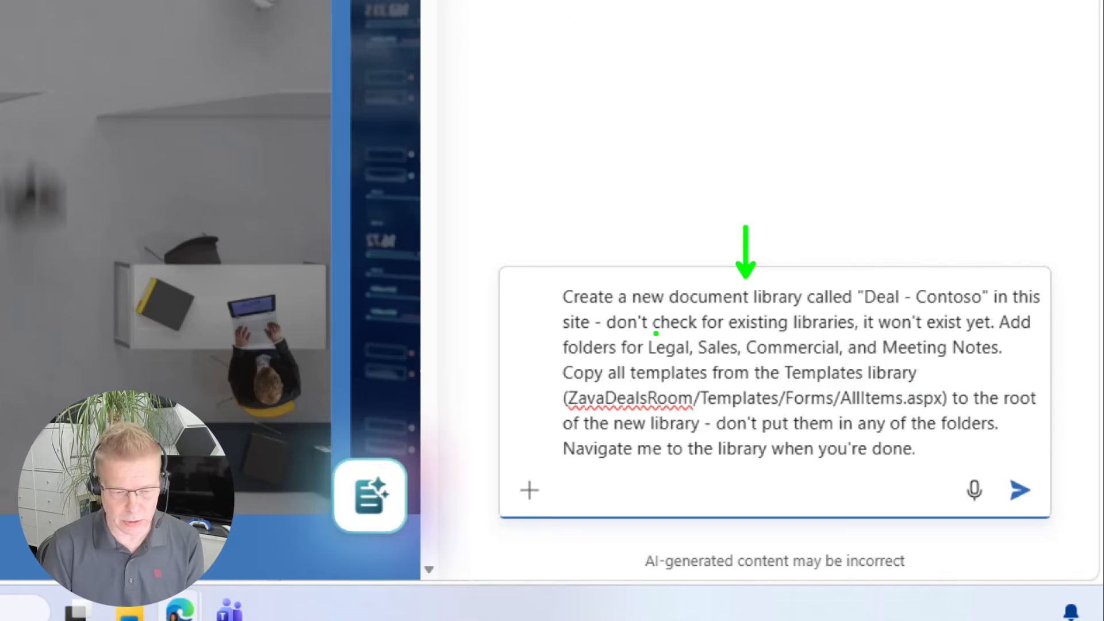
{"action": "left_click_drag", "start_coordinate": [538, 402], "coordinate": [451, 401]}
{"action": "left_click_drag", "start_coordinate": [1017, 429], "coordinate": [1055, 448]}
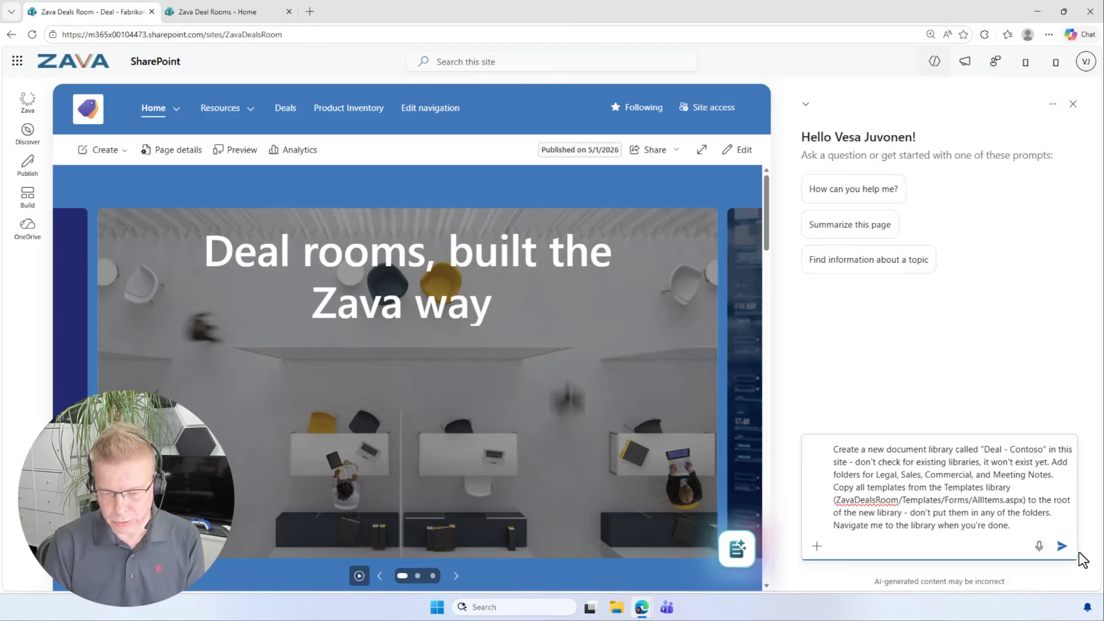
{"action": "left_click", "coordinate": [1061, 546]}
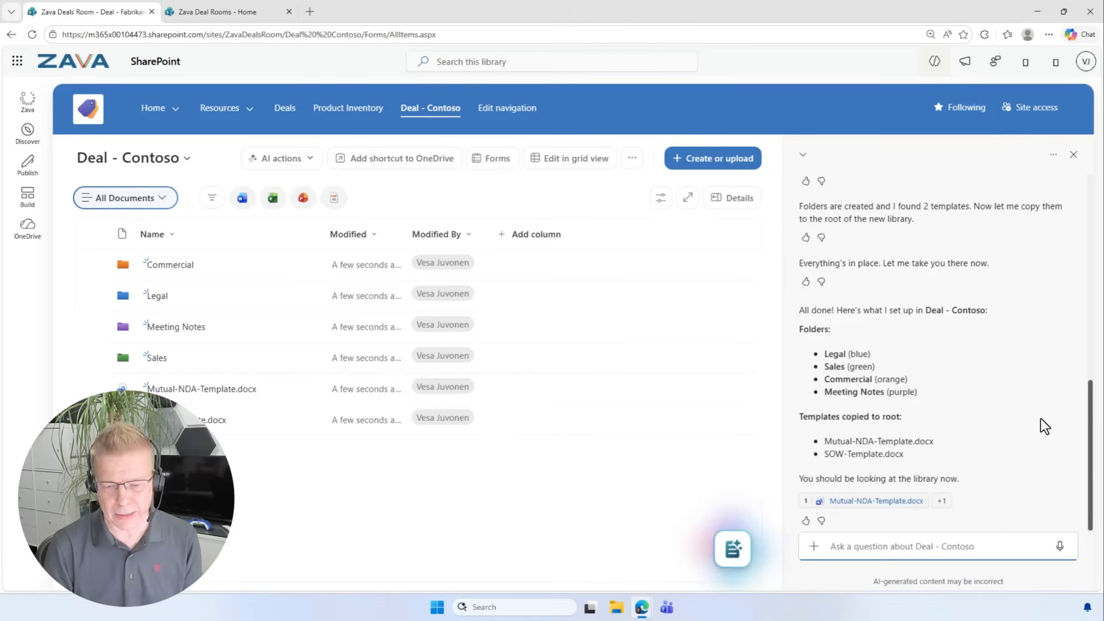
- Ask the assistant to save this setup as a skill that takes "deal name" and makes a matching deal room
{"action": "left_click", "coordinate": [918, 545]}
{"action": "type", "text": "Save this as a skill that takes \"deal name\" and makes a new deal room setup like the one we just did."}
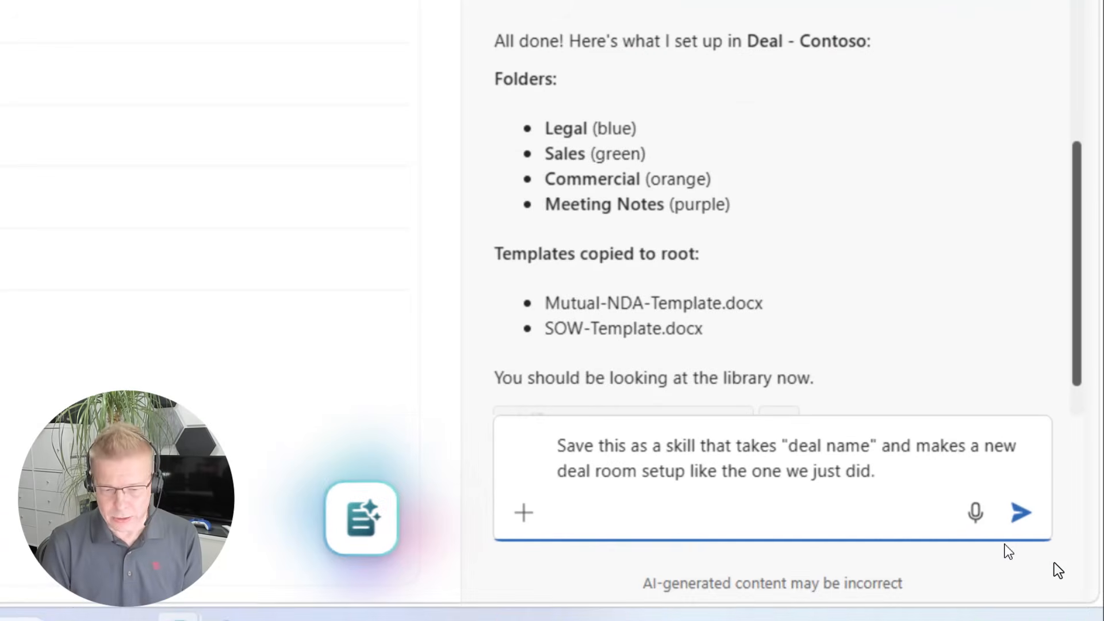
{"action": "left_click", "coordinate": [1021, 513]}
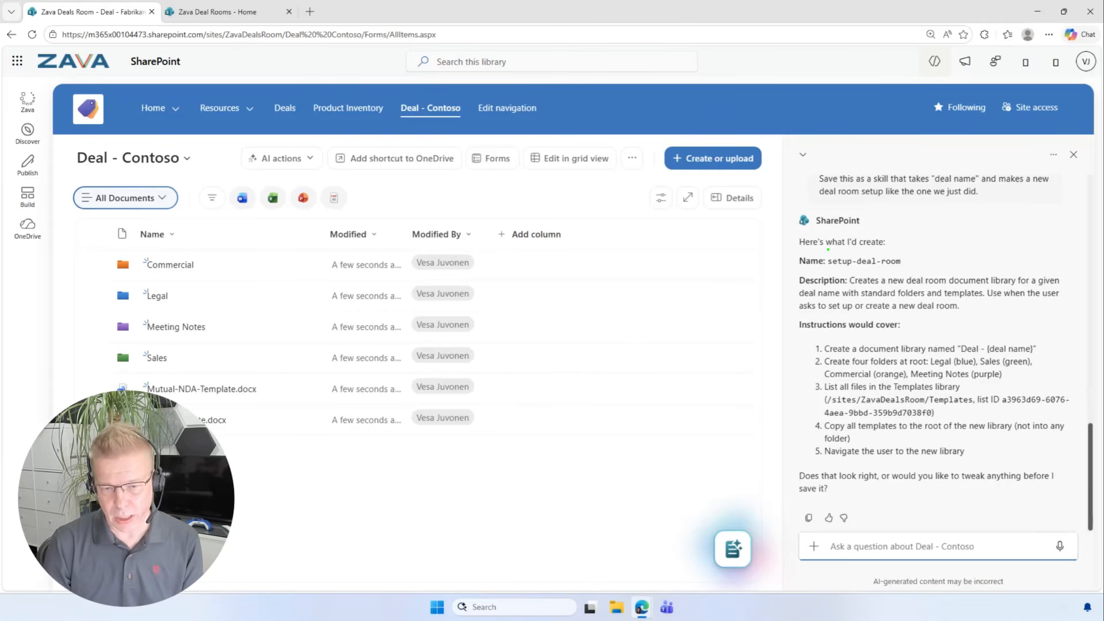
- Review the proposed setup-deal-room skill and approve saving it by replying "Yes" to the assistant
{"action": "left_click_drag", "start_coordinate": [784, 247], "coordinate": [924, 273]}
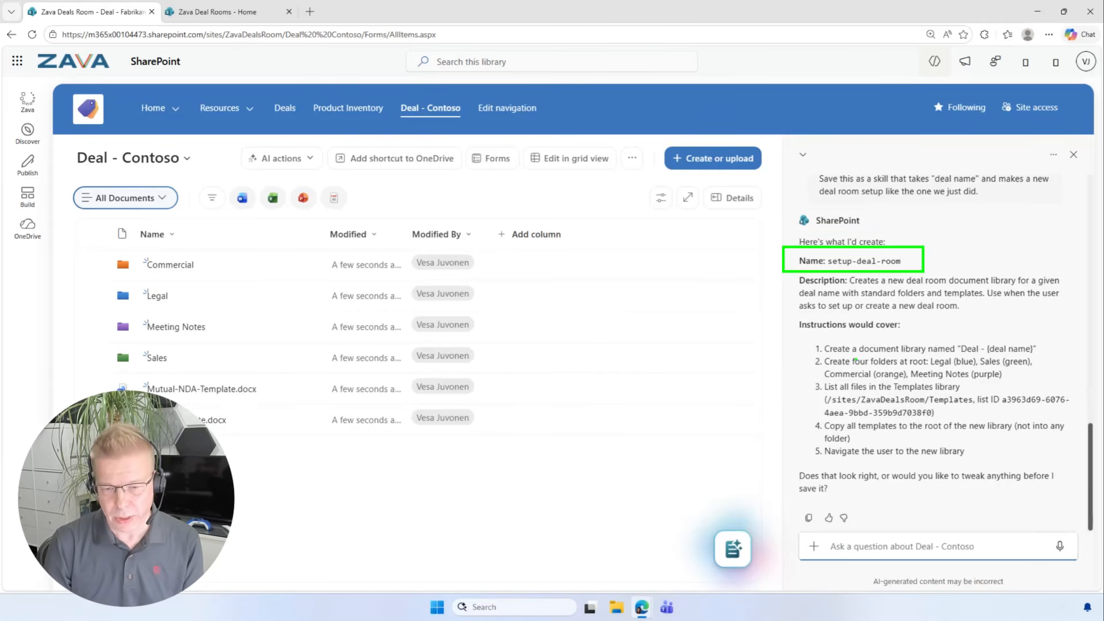
{"action": "left_click_drag", "start_coordinate": [813, 361], "coordinate": [778, 359]}
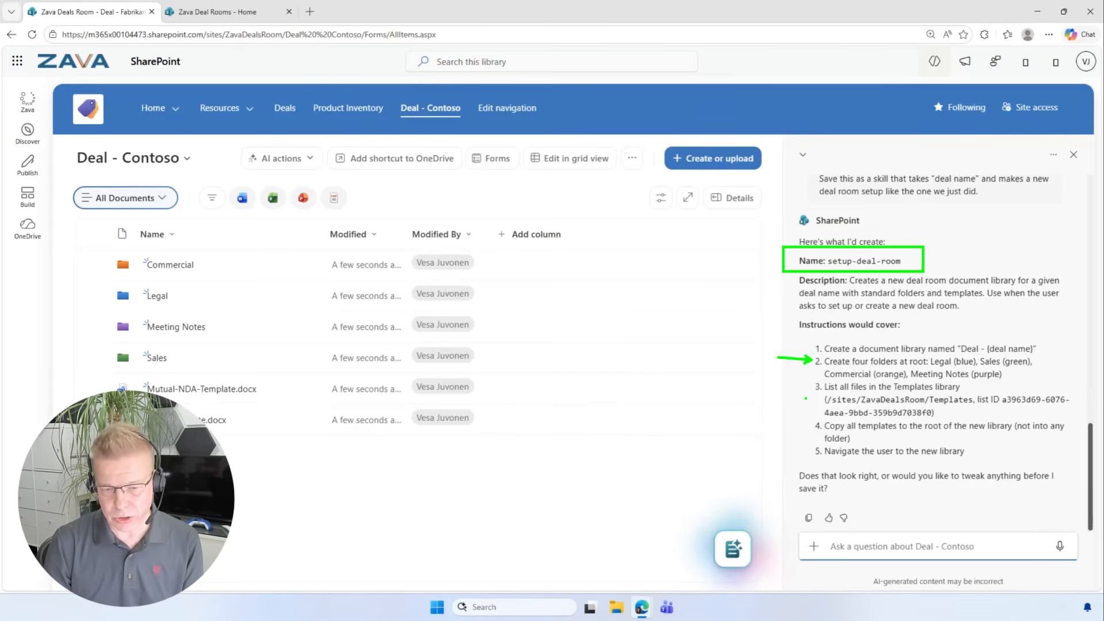
{"action": "left_click_drag", "start_coordinate": [806, 398], "coordinate": [775, 389]}
{"action": "left_click_drag", "start_coordinate": [809, 436], "coordinate": [763, 429]}
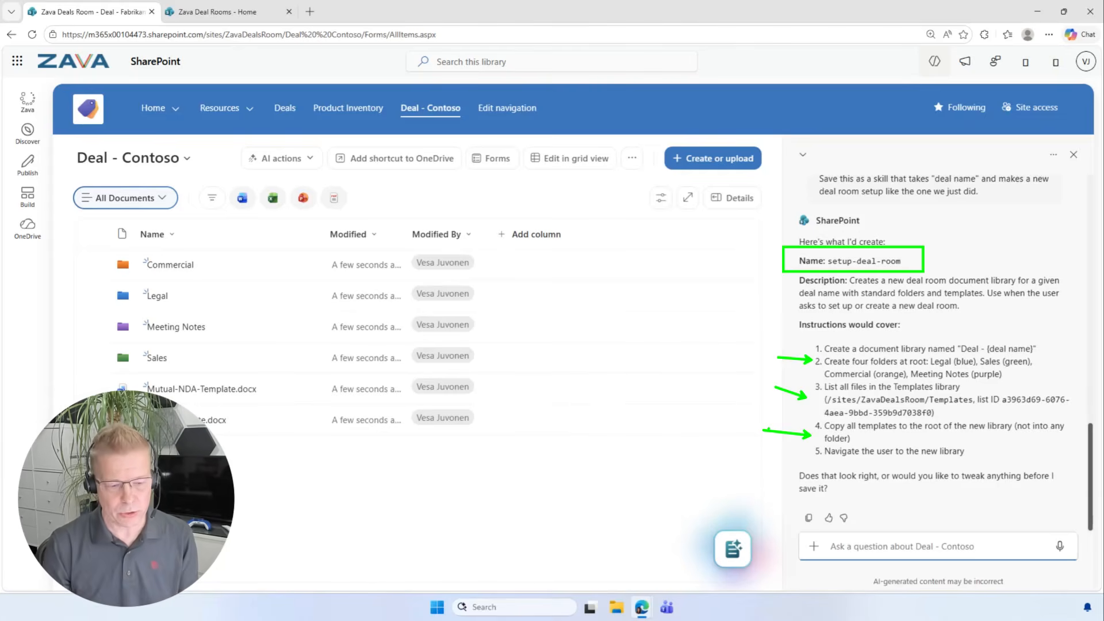
{"action": "type", "text": "Yes"}
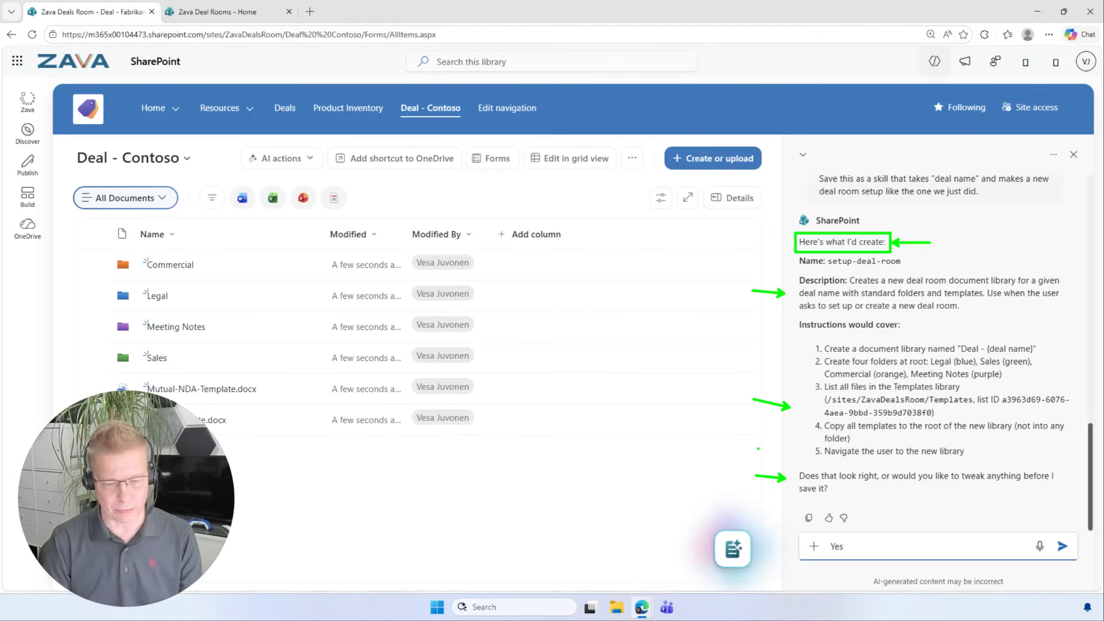
{"action": "key", "text": "Escape"}
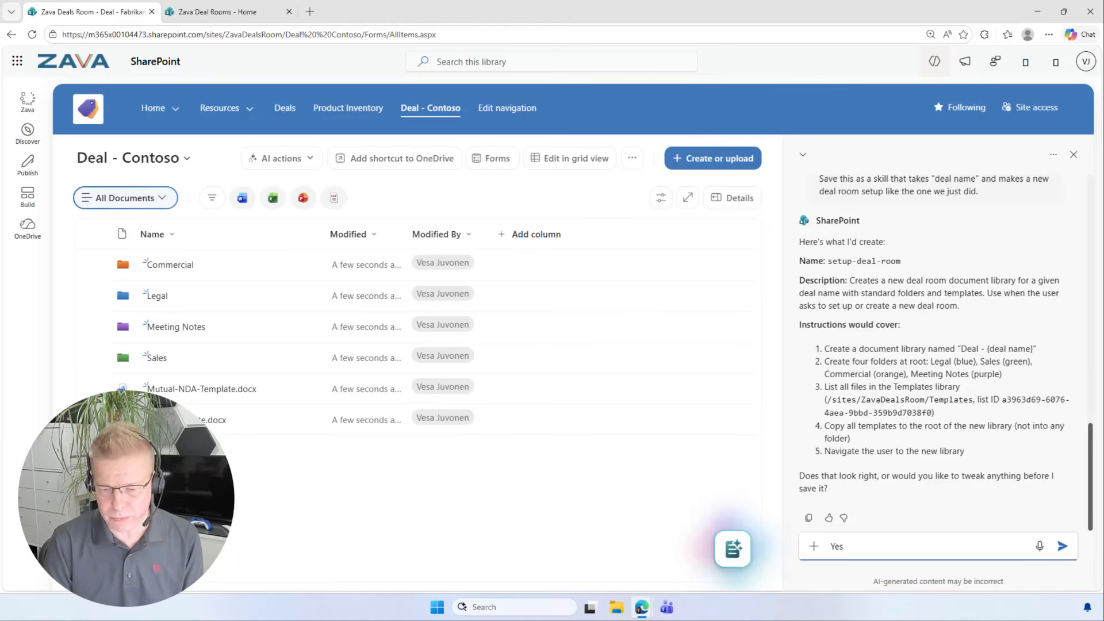
{"action": "left_click", "coordinate": [1062, 547]}
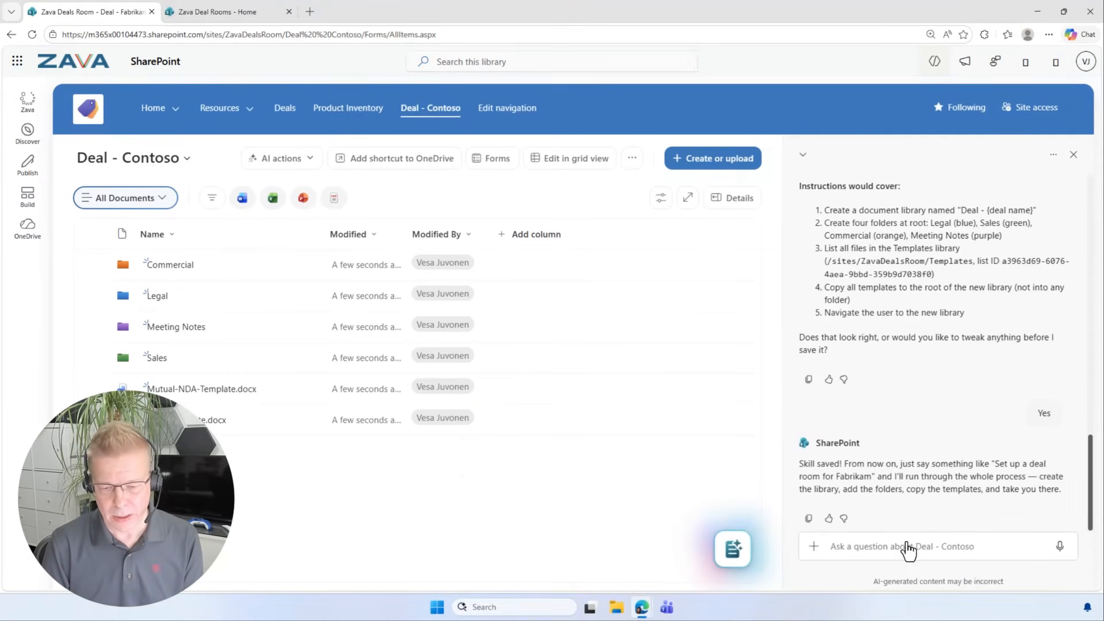
- Have the assistant run the saved skill with the prompt "Make a new deal room for Fabrikam"
{"action": "left_click", "coordinate": [742, 566]}
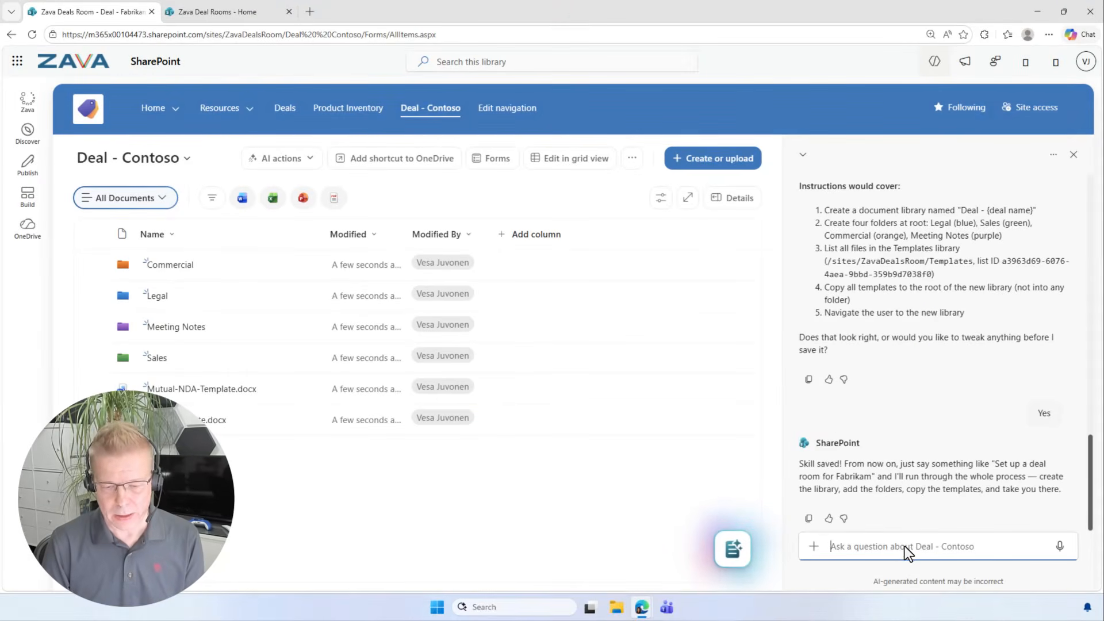
{"action": "type", "text": "Make a new deal room for Fabrikam"}
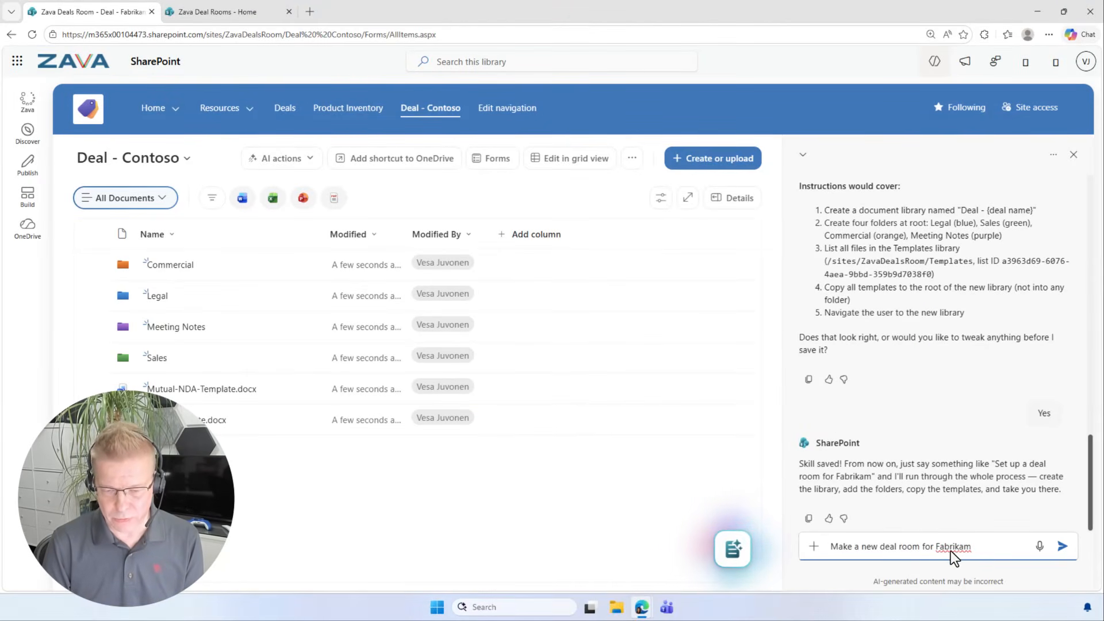
{"action": "left_click", "coordinate": [1062, 548]}
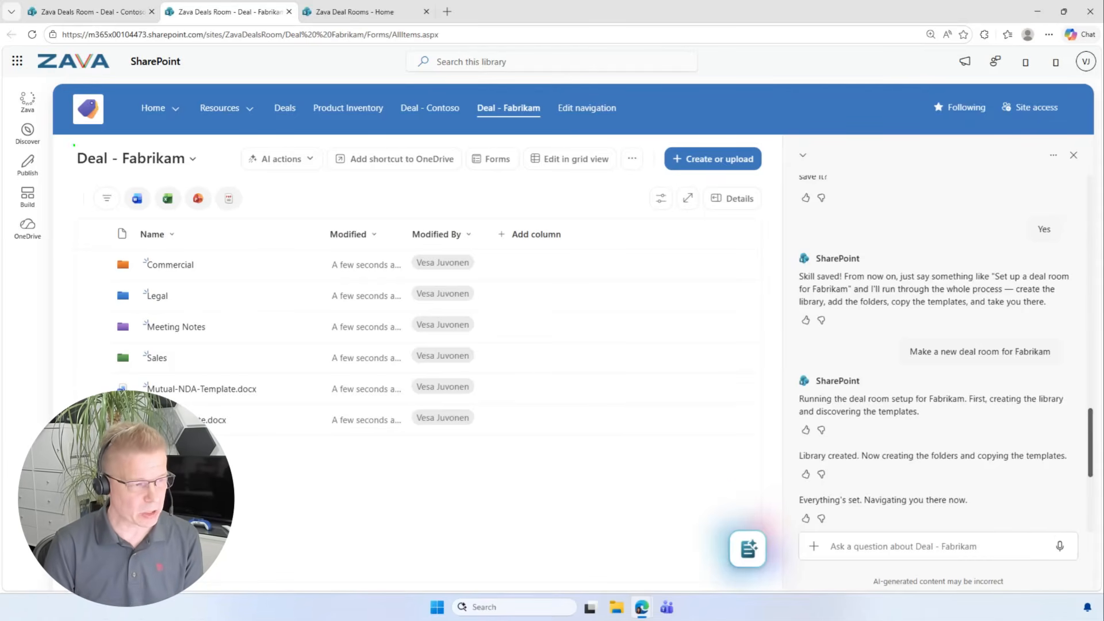
{"action": "mouse_move", "coordinate": [59, 146]}
{"action": "left_mouse_down"}
{"action": "mouse_move", "coordinate": [266, 175]}
{"action": "mouse_move", "coordinate": [215, 176]}
{"action": "left_mouse_up"}
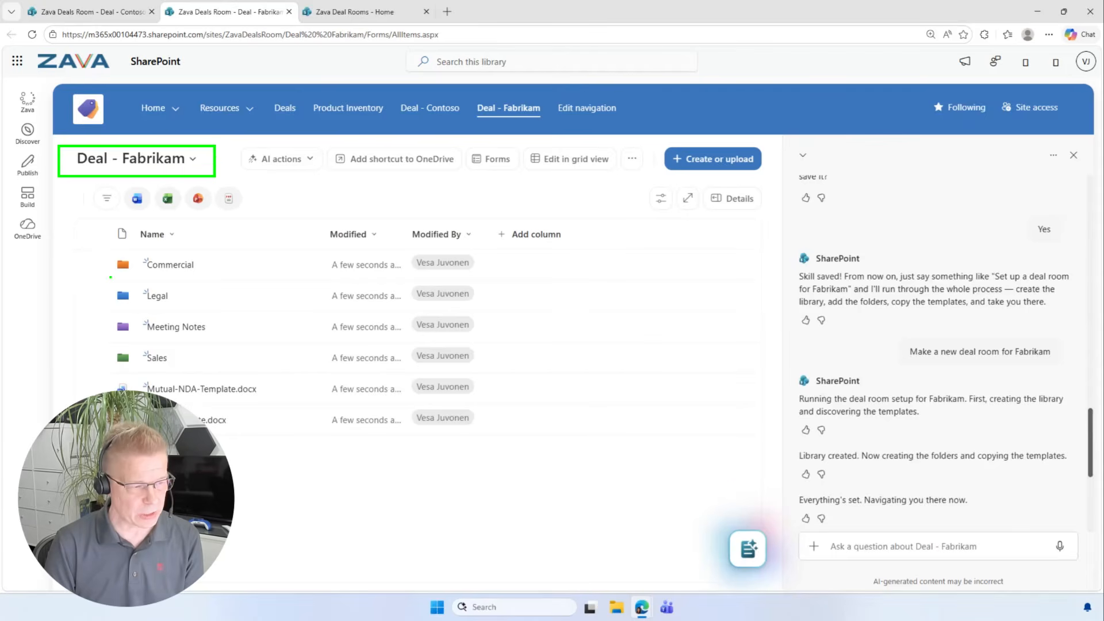
{"action": "mouse_move", "coordinate": [109, 252]}
{"action": "left_mouse_down"}
{"action": "mouse_move", "coordinate": [192, 336]}
{"action": "mouse_move", "coordinate": [479, 443]}
{"action": "mouse_move", "coordinate": [503, 435]}
{"action": "left_mouse_up"}
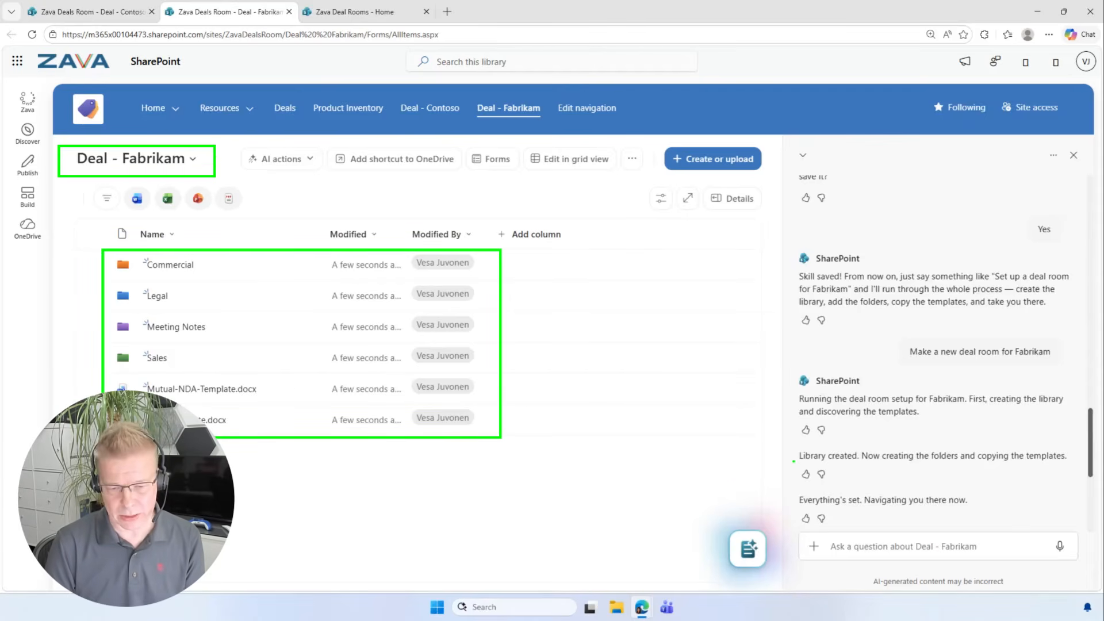
{"action": "left_click_drag", "start_coordinate": [793, 460], "coordinate": [763, 460]}
{"action": "left_click_drag", "start_coordinate": [790, 498], "coordinate": [760, 498]}
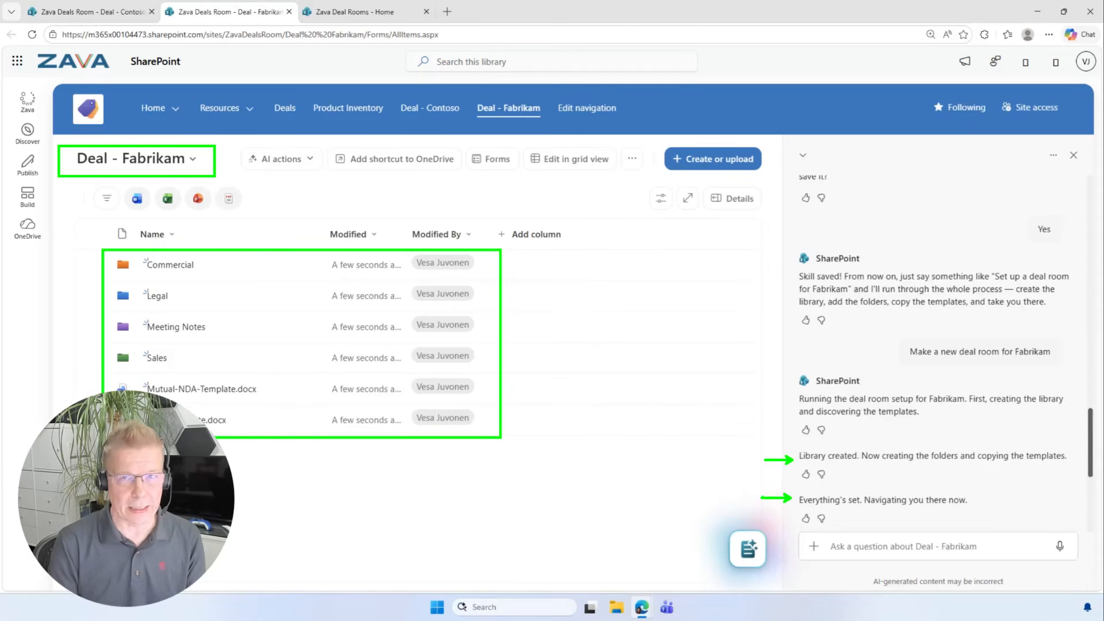
{"action": "key", "text": "Escape"}
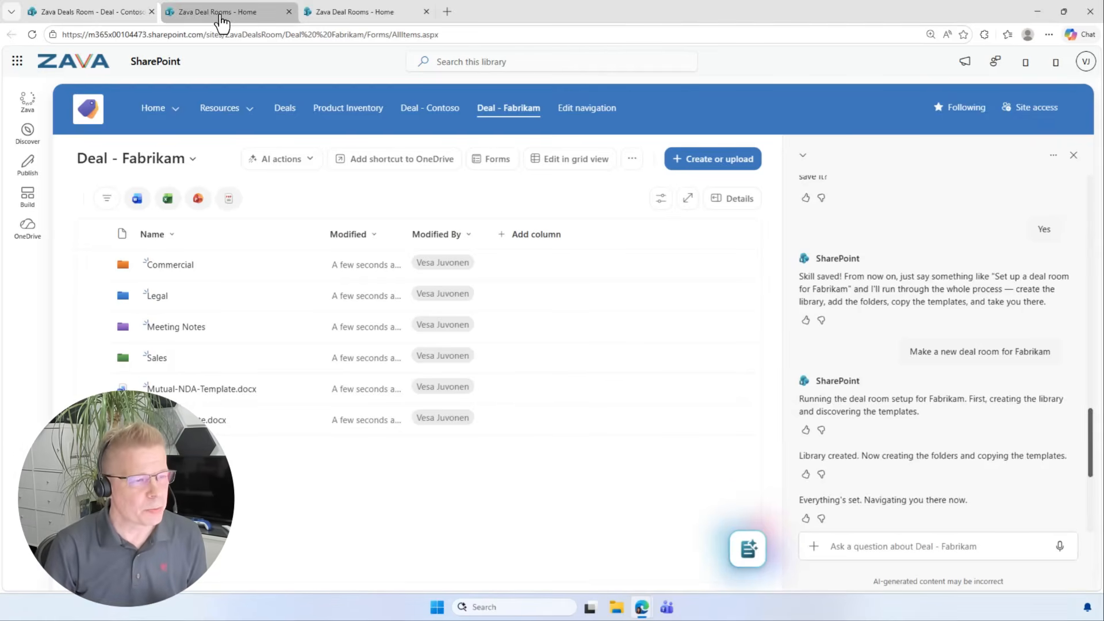
- Switch to the home page of the Zava Deal Rooms site
{"action": "left_click", "coordinate": [220, 17]}
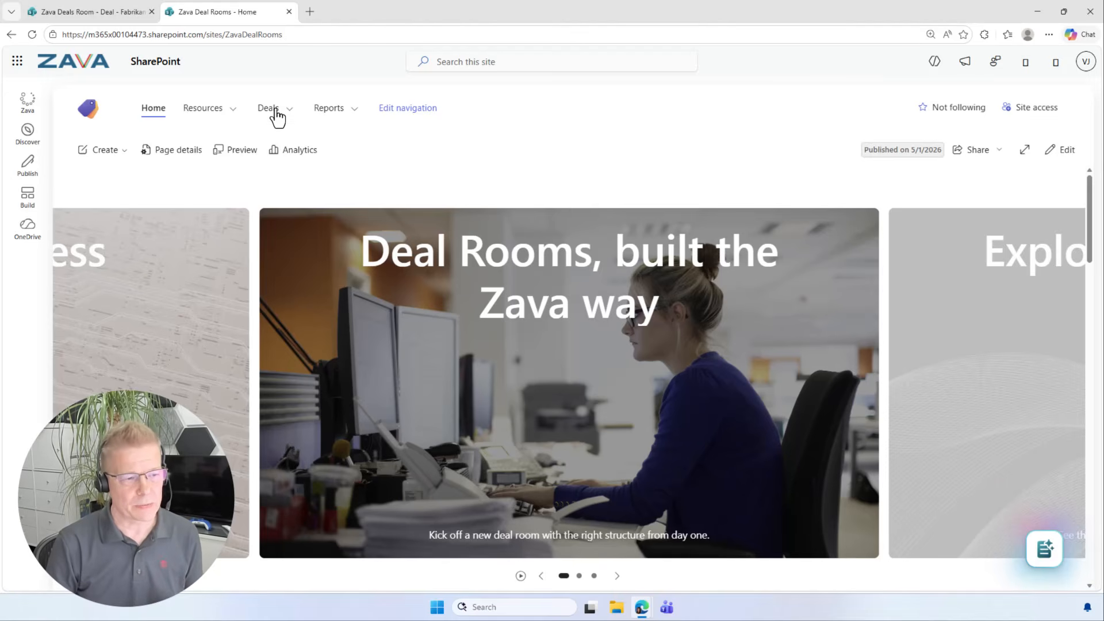
- View the Deal - Crestline Industries library from the site's deals, and return to the site home page
{"action": "mouse_move", "coordinate": [277, 117]}
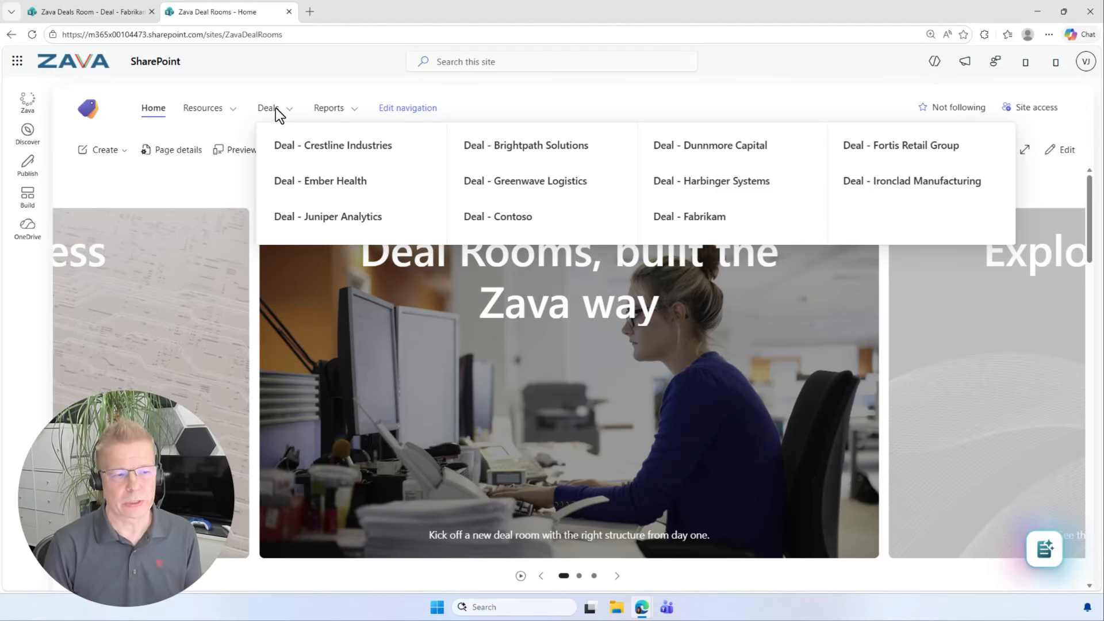
{"action": "left_click", "coordinate": [312, 147]}
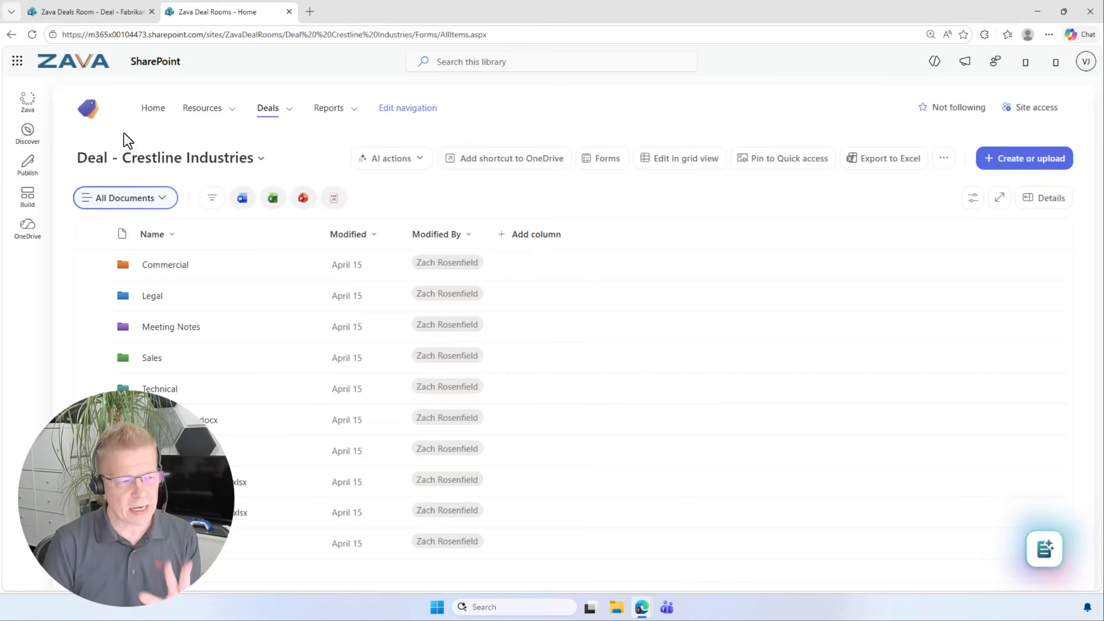
{"action": "left_click", "coordinate": [153, 109]}
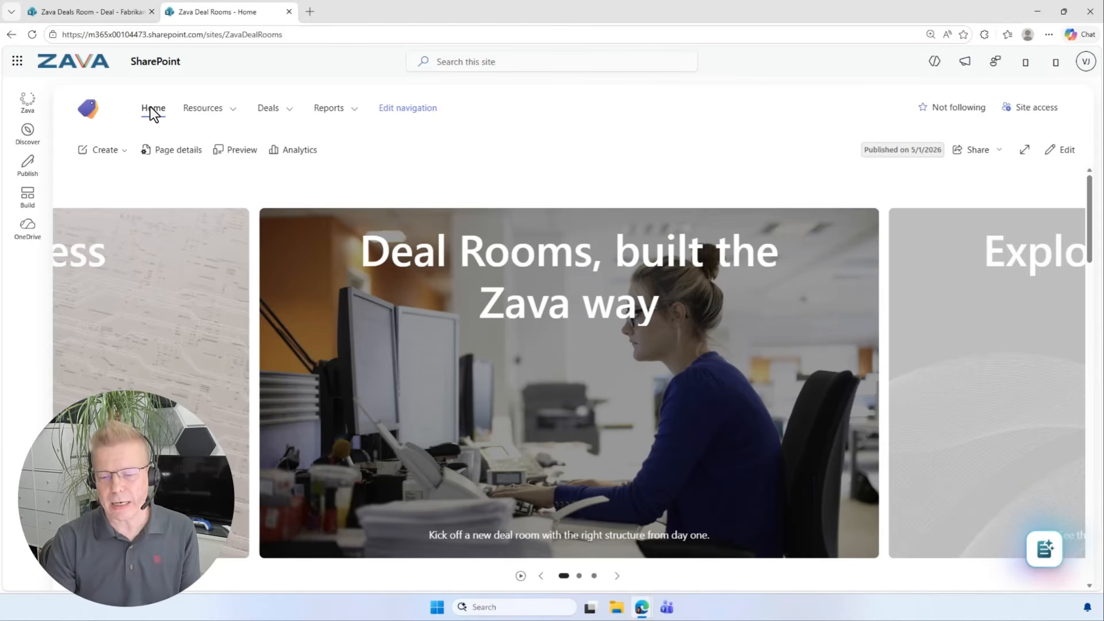
- Ask the site's AI assistant in chat: "Create a report that recaps all brand deals for this fiscal year to date."
{"action": "left_click", "coordinate": [1049, 555]}
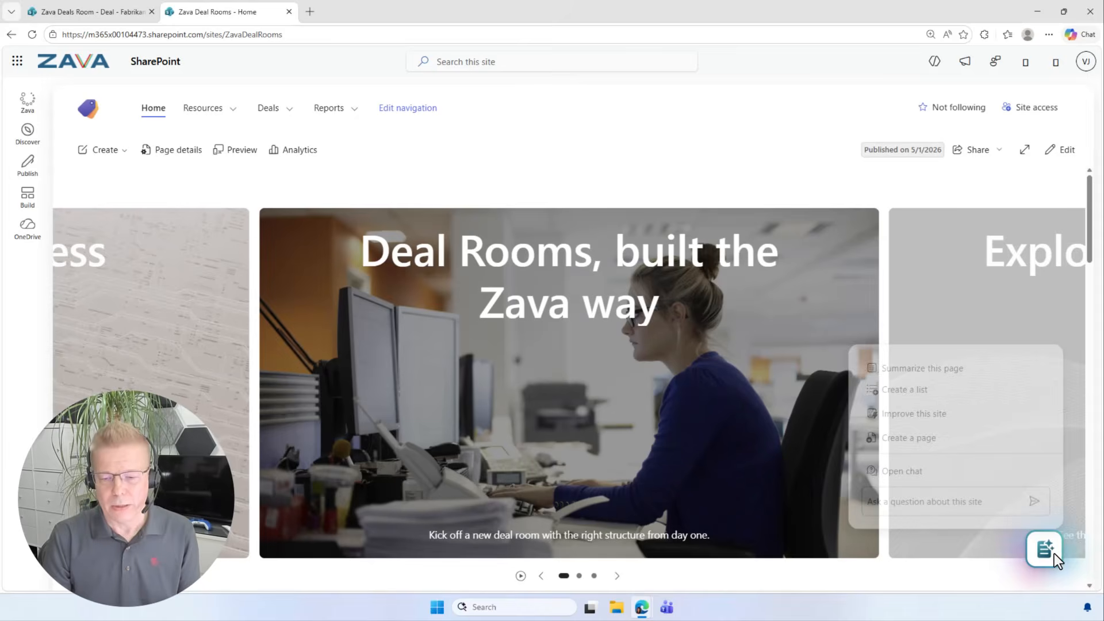
{"action": "left_click", "coordinate": [909, 468]}
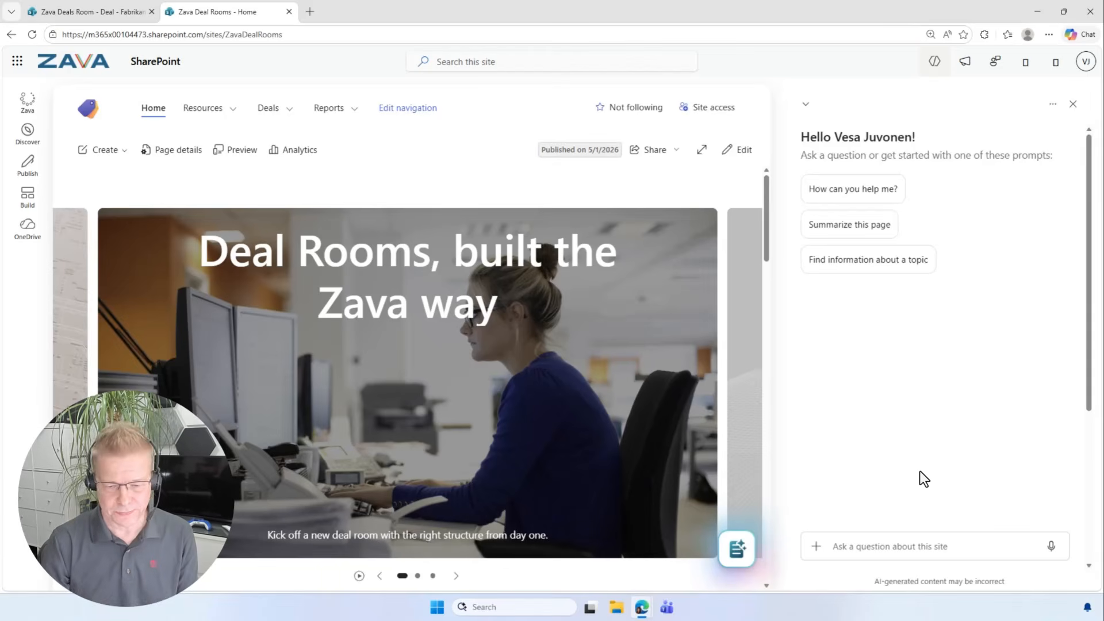
{"action": "left_click", "coordinate": [892, 546]}
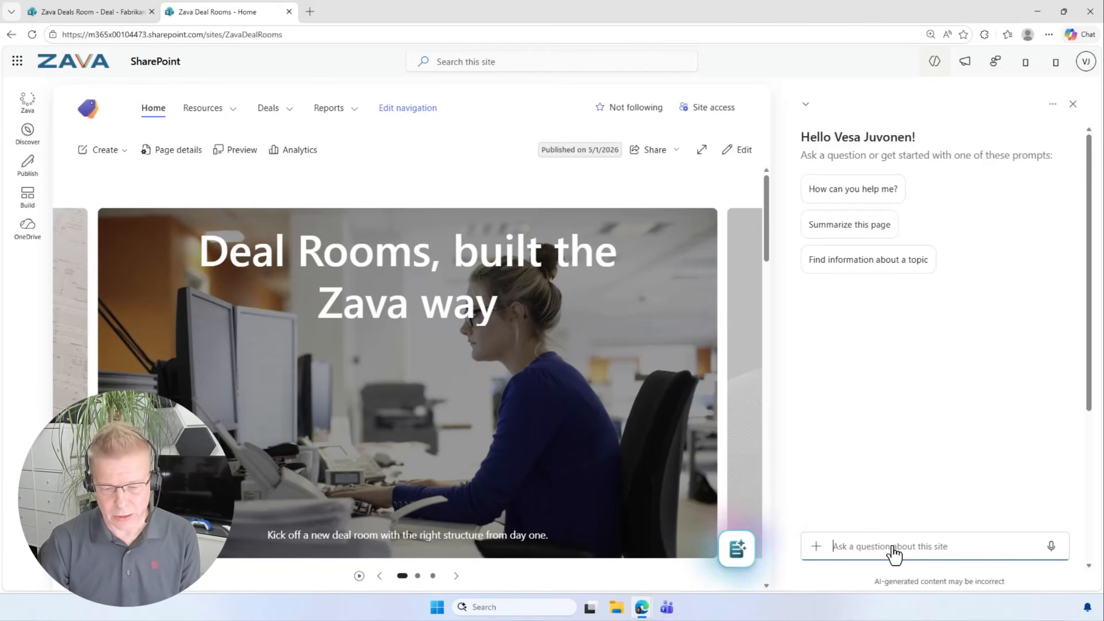
{"action": "type", "text": "Create a report that recaps all brand deals for this fiscal year to date."}
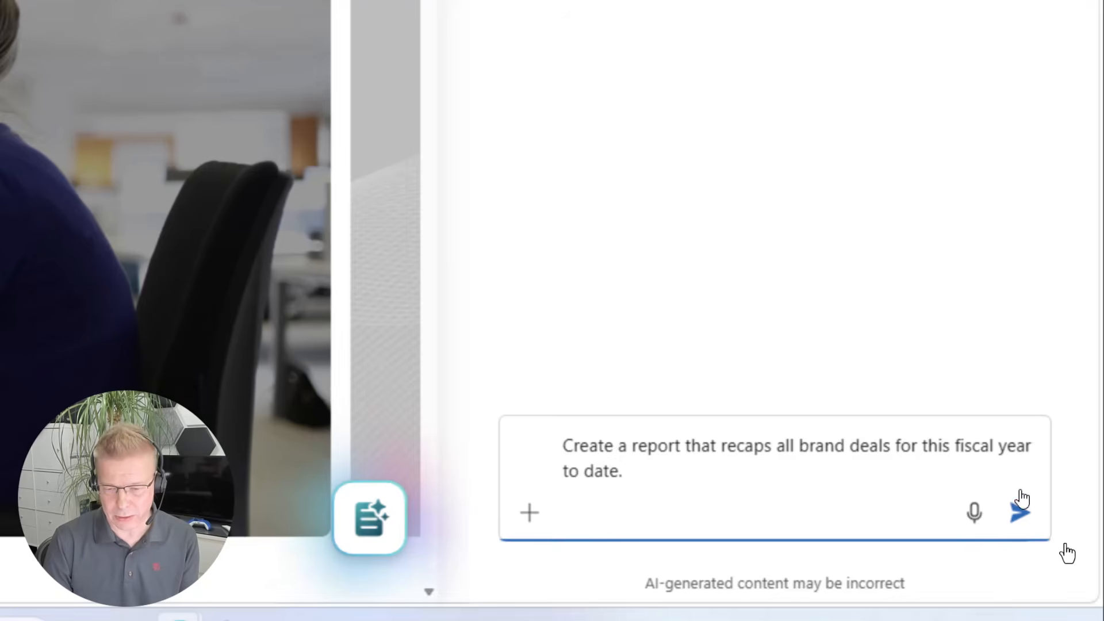
{"action": "left_click", "coordinate": [1027, 512]}
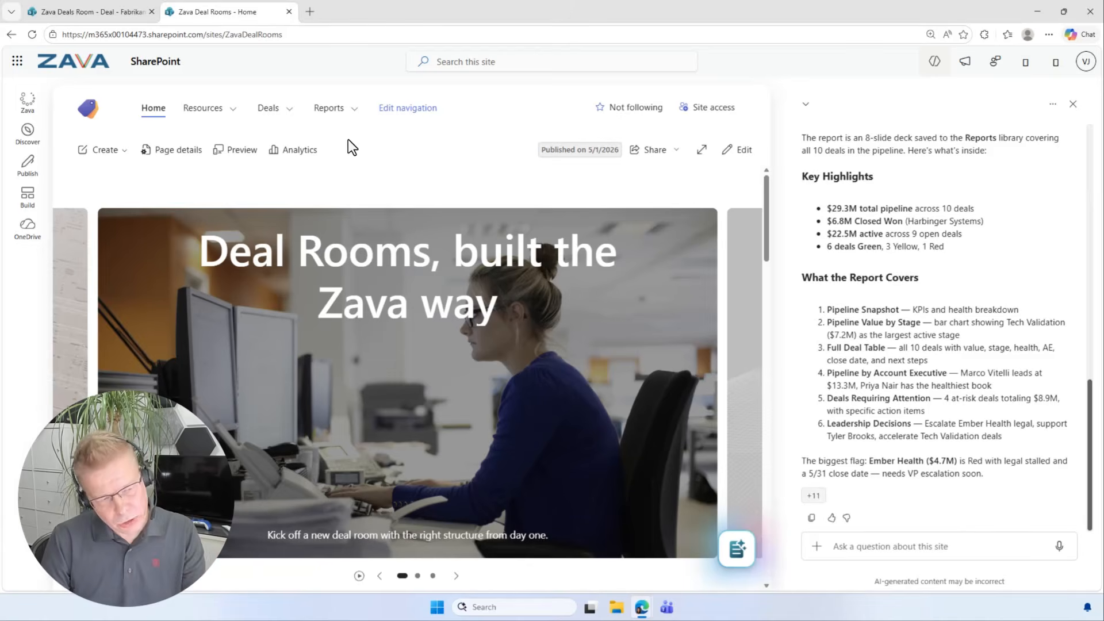
- Open Pipeline-Report-2026-05-07.html from the Reports library and look through its Overview
{"action": "left_click", "coordinate": [329, 109]}
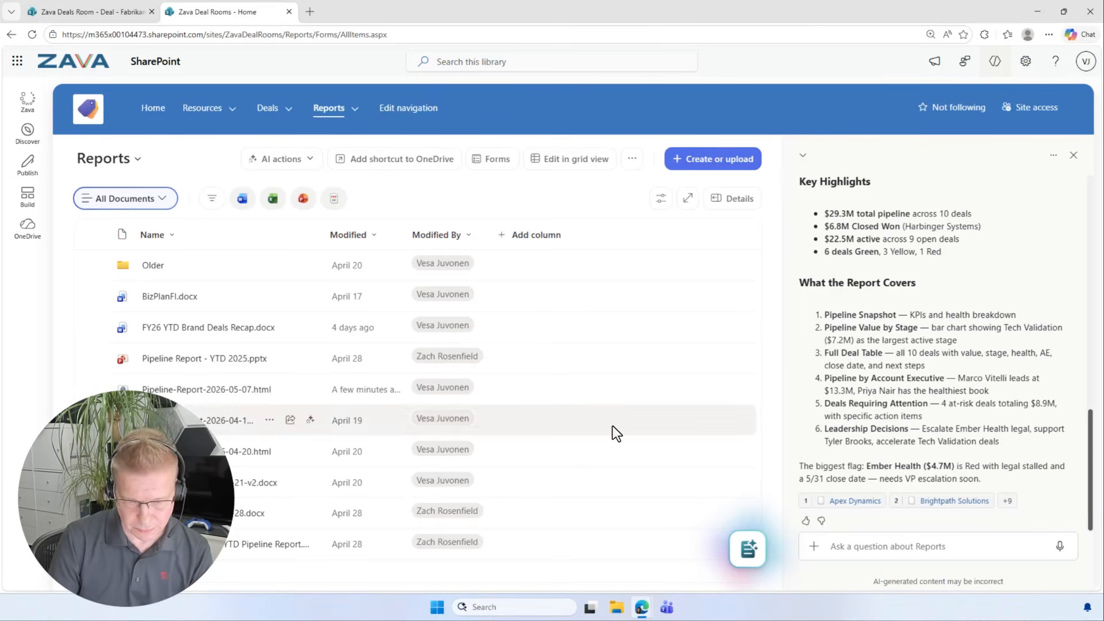
{"action": "left_click", "coordinate": [190, 391]}
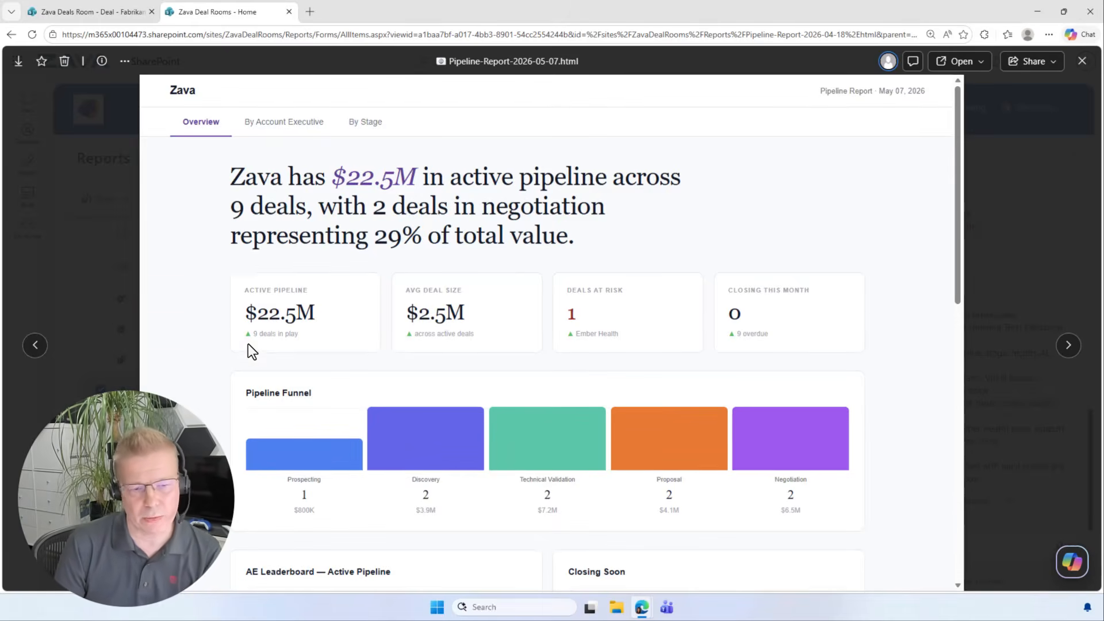
{"action": "scroll", "coordinate": [248, 345], "scroll_direction": "down", "scroll_amount": 5}
{"action": "scroll", "coordinate": [248, 345], "scroll_direction": "down", "scroll_amount": 5}
{"action": "scroll", "coordinate": [238, 340], "scroll_direction": "up", "scroll_amount": 10}
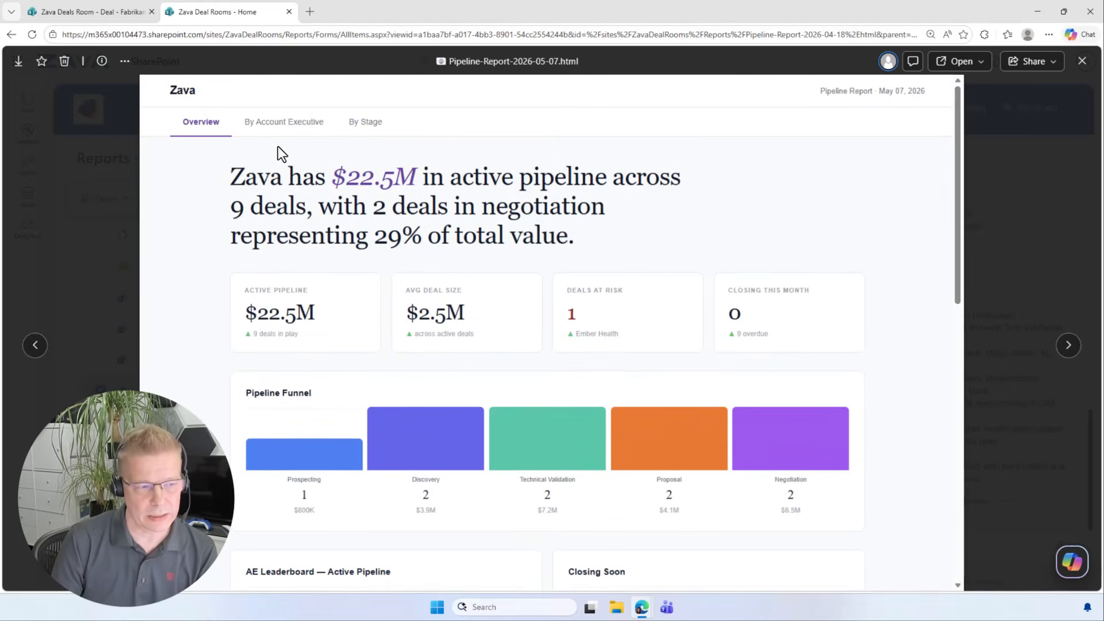
- Examine the report's By Account Executive and By Stage breakdowns, and close the report
{"action": "left_click", "coordinate": [290, 134]}
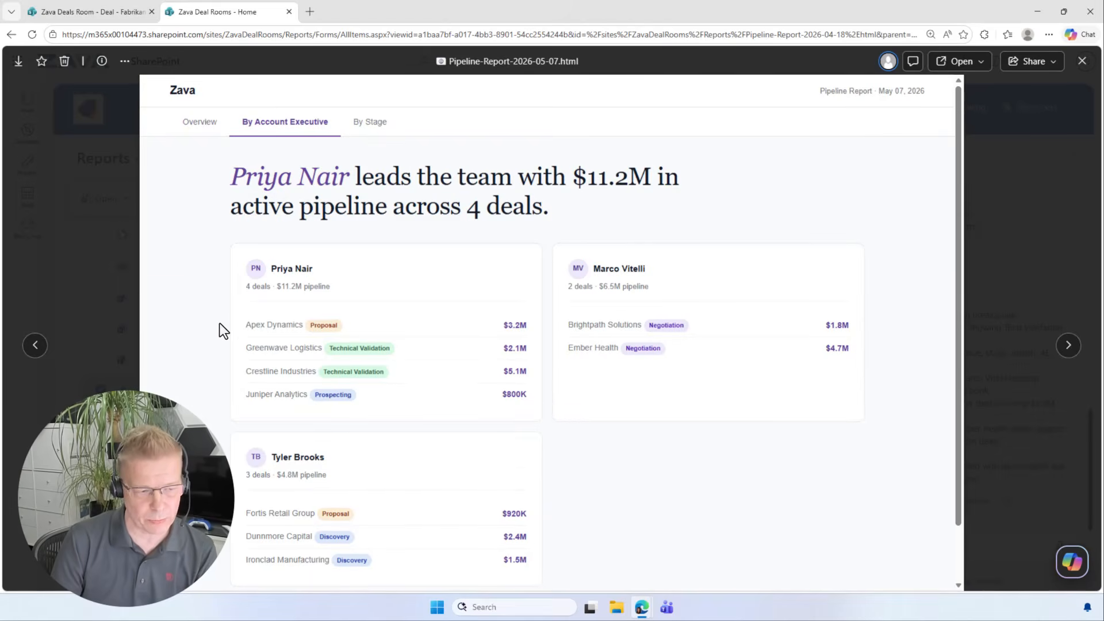
{"action": "scroll", "coordinate": [224, 353], "scroll_direction": "down", "scroll_amount": 1}
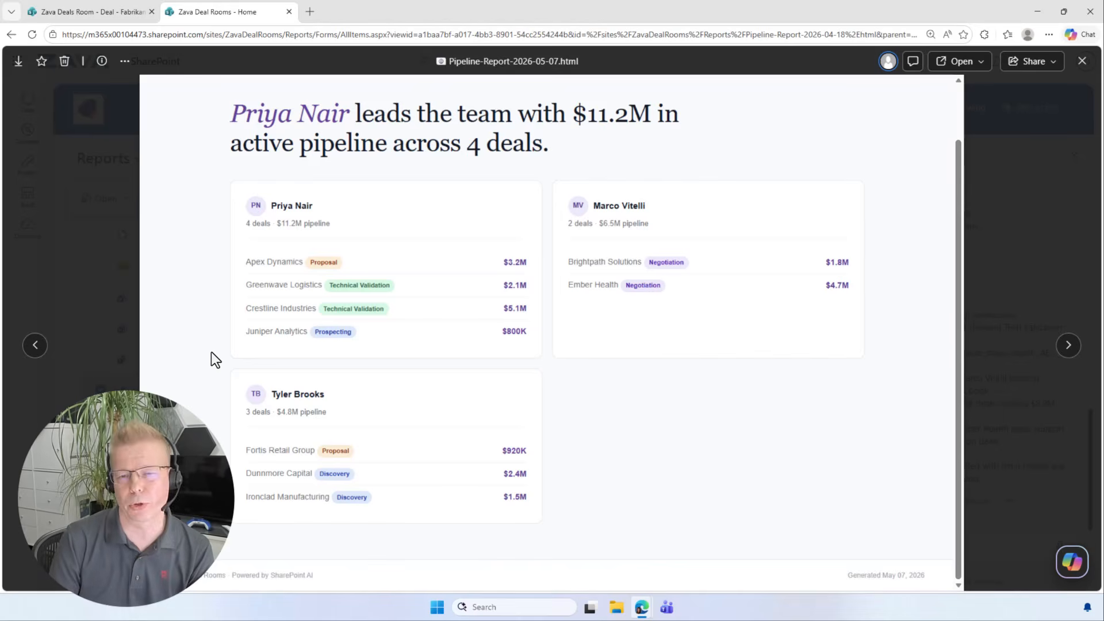
{"action": "scroll", "coordinate": [211, 351], "scroll_direction": "up", "scroll_amount": 1}
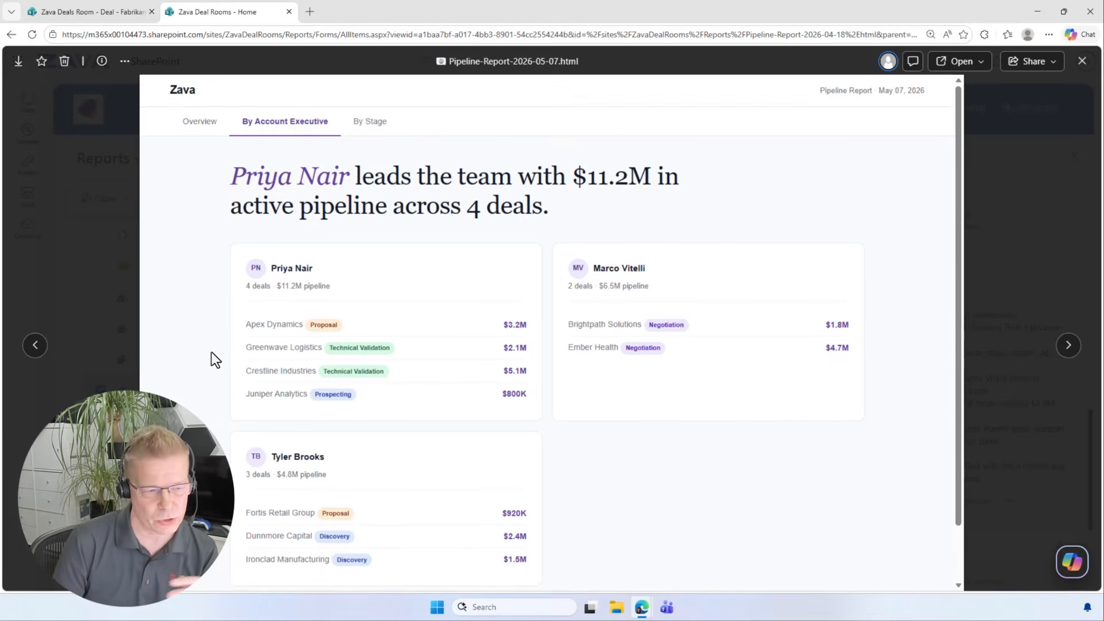
{"action": "left_click", "coordinate": [364, 124]}
{"action": "scroll", "coordinate": [474, 287], "scroll_direction": "down", "scroll_amount": 1}
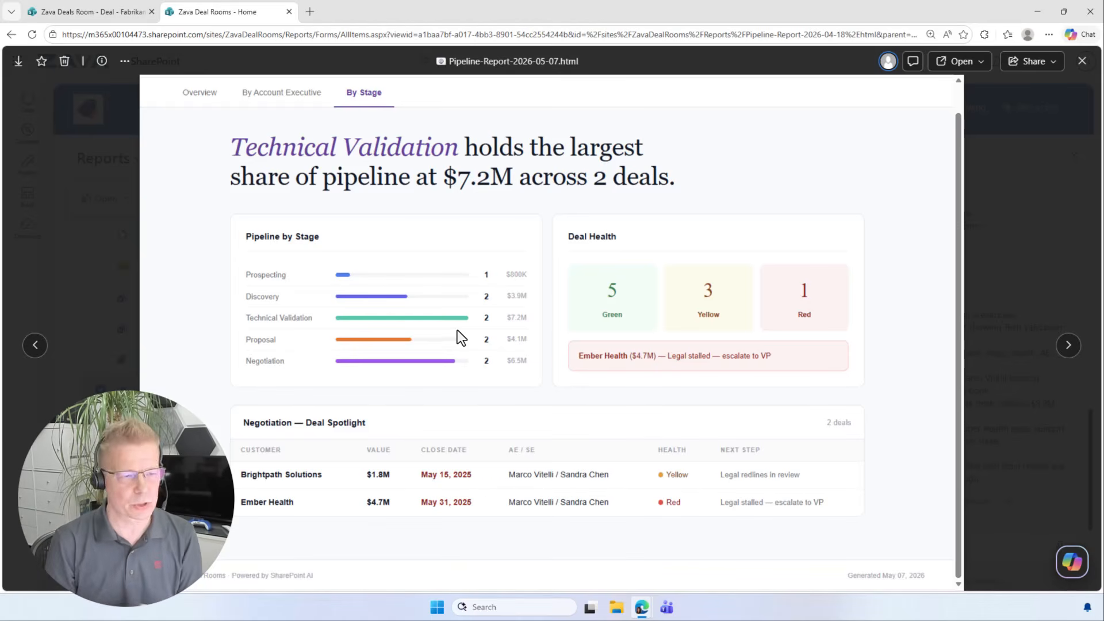
{"action": "scroll", "coordinate": [742, 340], "scroll_direction": "up", "scroll_amount": 1}
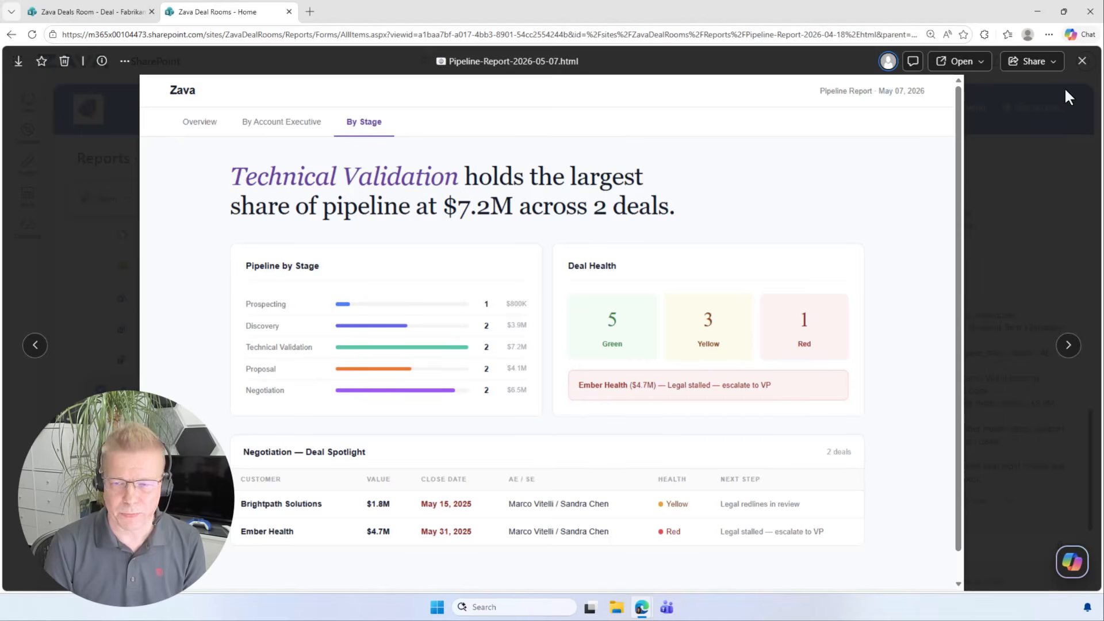
{"action": "left_click", "coordinate": [1078, 64]}
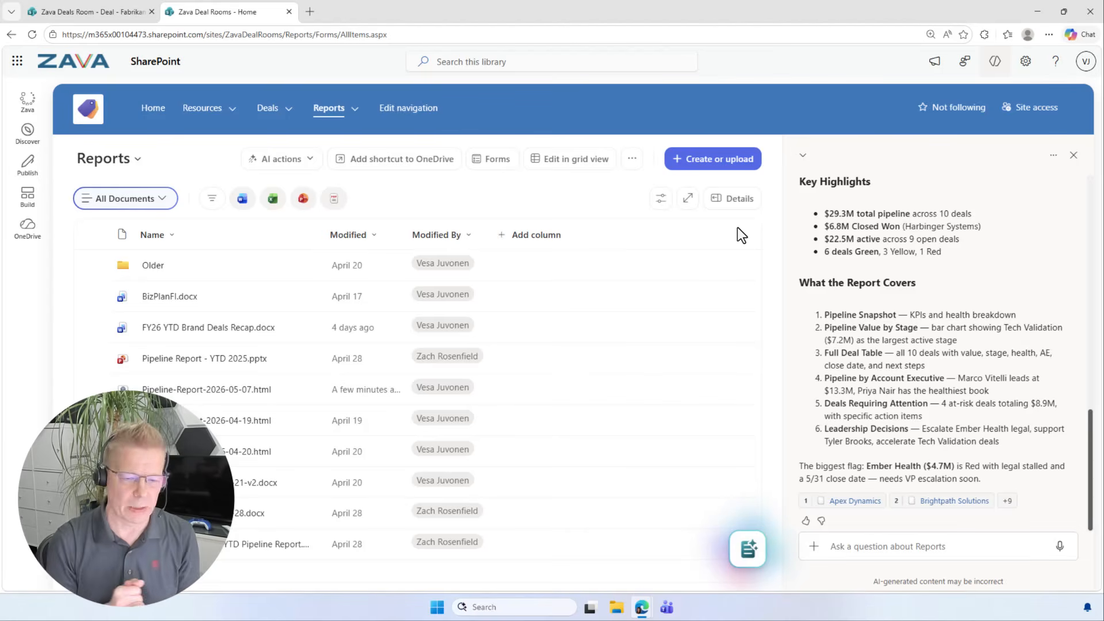
- From the site contents, open SKILL.md in the create-deal-room folder under Skills in the Agent Assets library
{"action": "left_click", "coordinate": [1026, 62]}
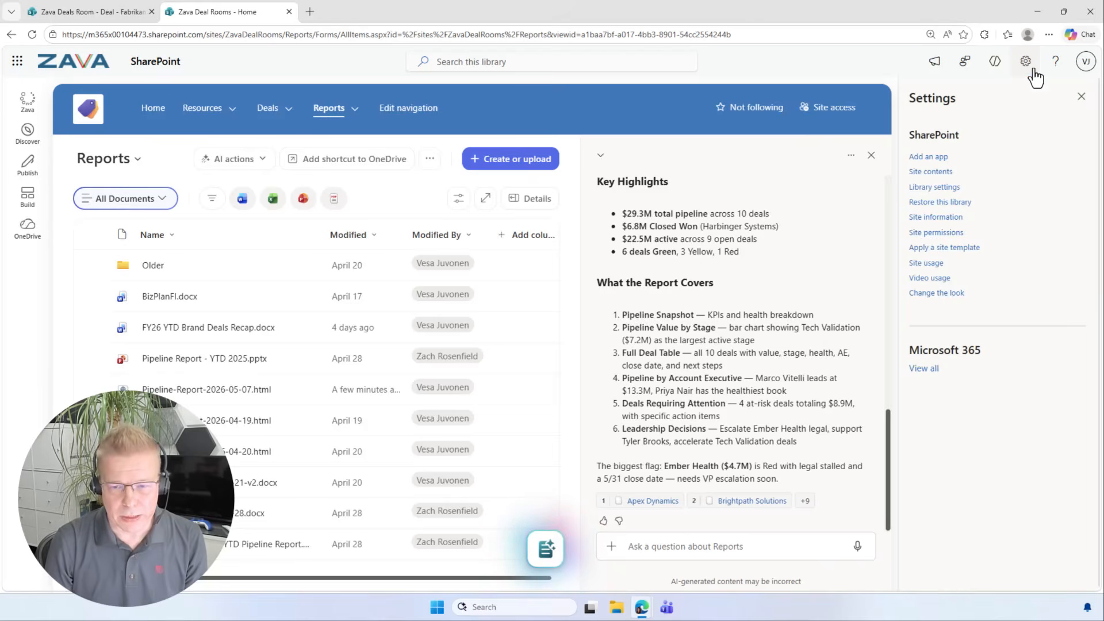
{"action": "left_click", "coordinate": [949, 172]}
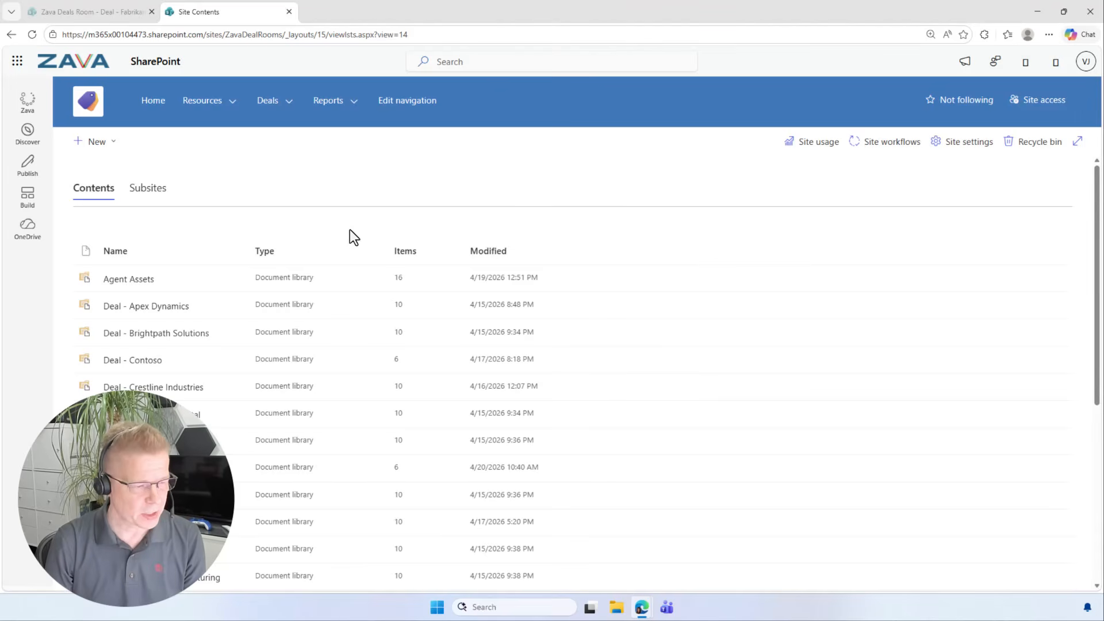
{"action": "left_click", "coordinate": [133, 280]}
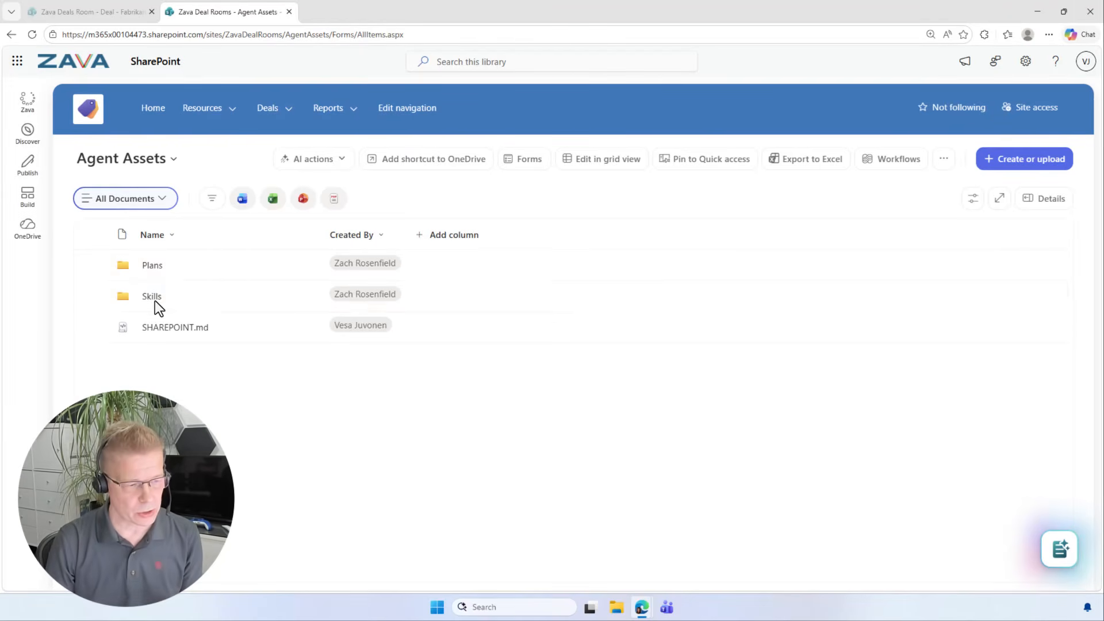
{"action": "left_click", "coordinate": [153, 298]}
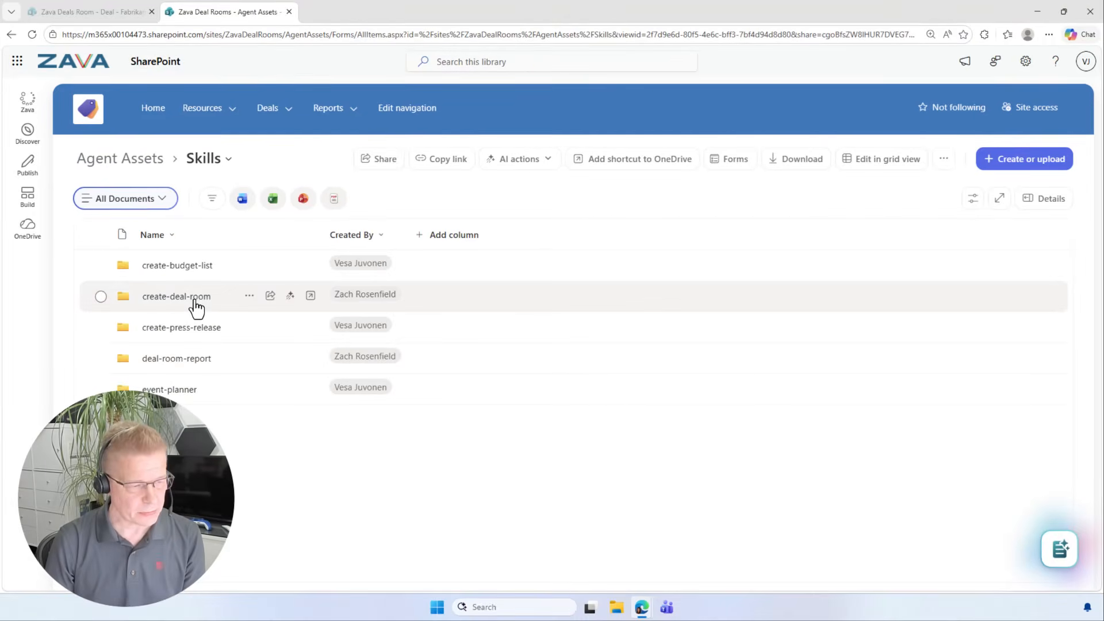
{"action": "left_click", "coordinate": [195, 298]}
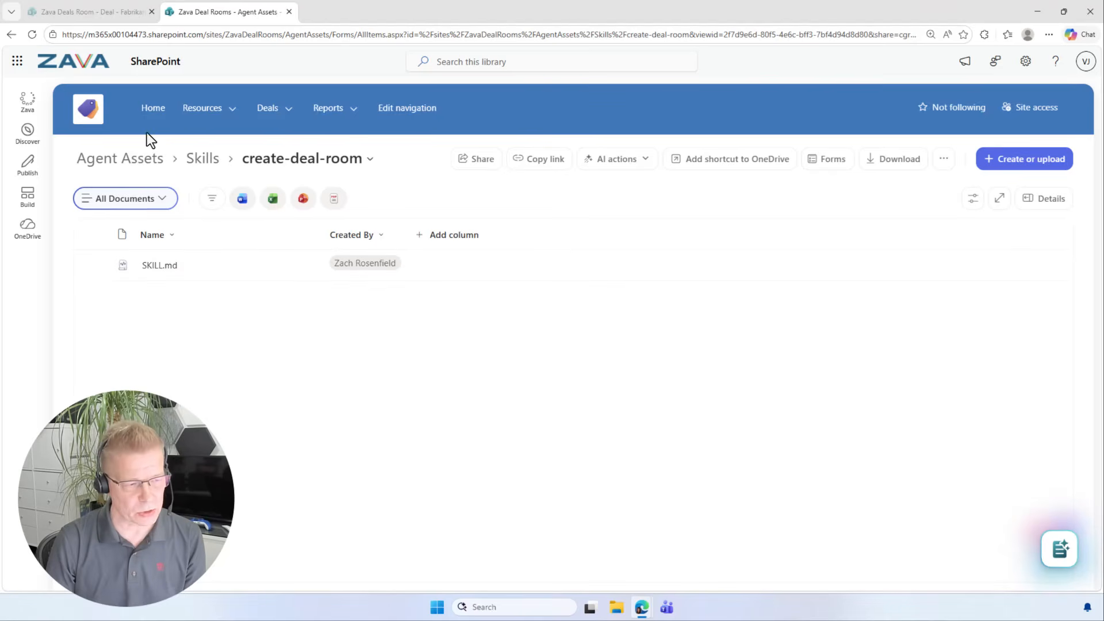
{"action": "left_click", "coordinate": [162, 268]}
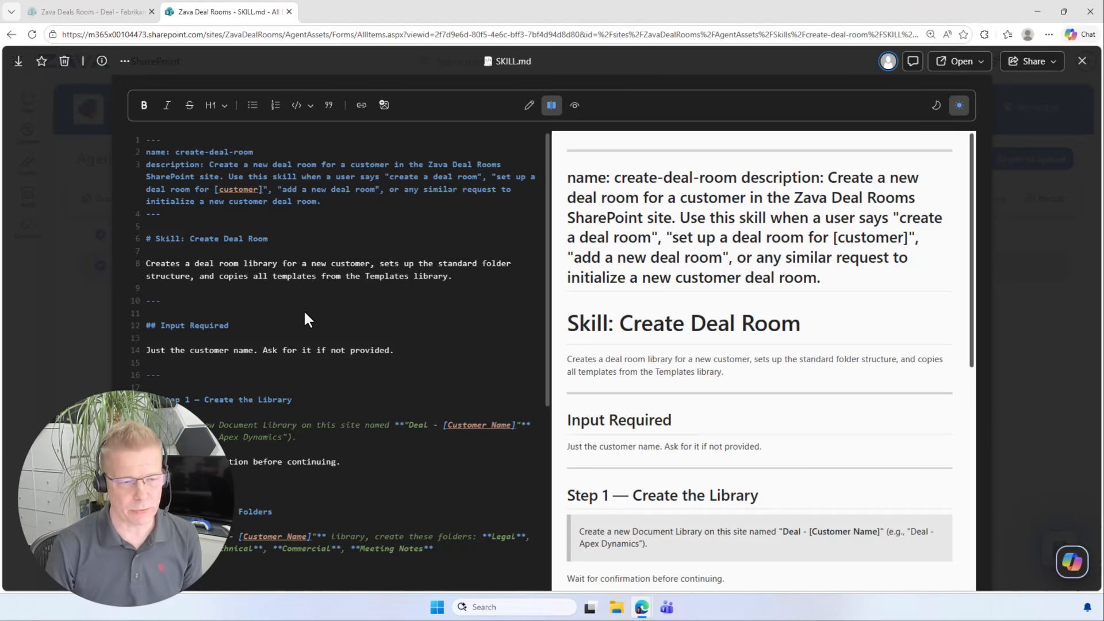
- Read the create-deal-room skill's instructions in source-only and side-by-side preview modes, from input to confirmation, and close the file
{"action": "left_click", "coordinate": [529, 105]}
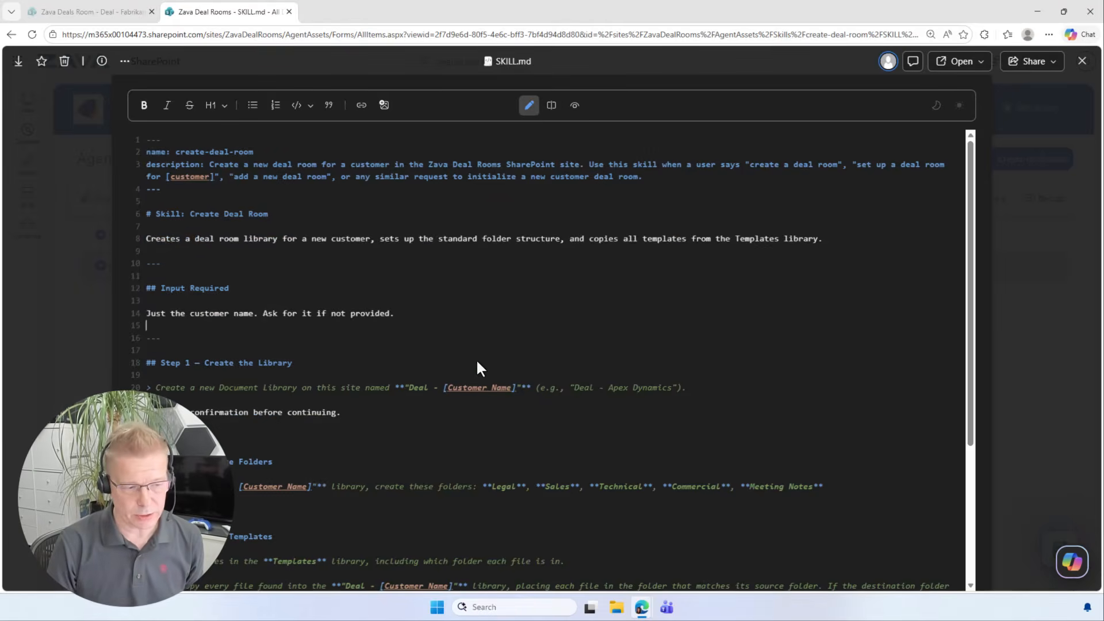
{"action": "scroll", "coordinate": [476, 359], "scroll_direction": "down", "scroll_amount": 3}
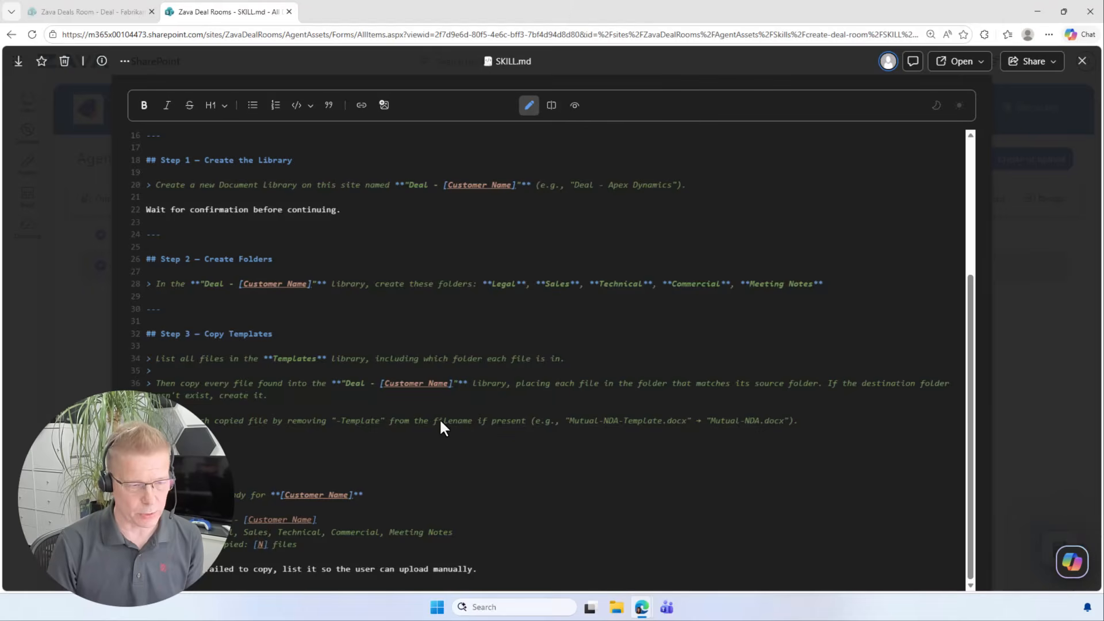
{"action": "scroll", "coordinate": [440, 418], "scroll_direction": "up", "scroll_amount": 3}
{"action": "left_click", "coordinate": [551, 105]}
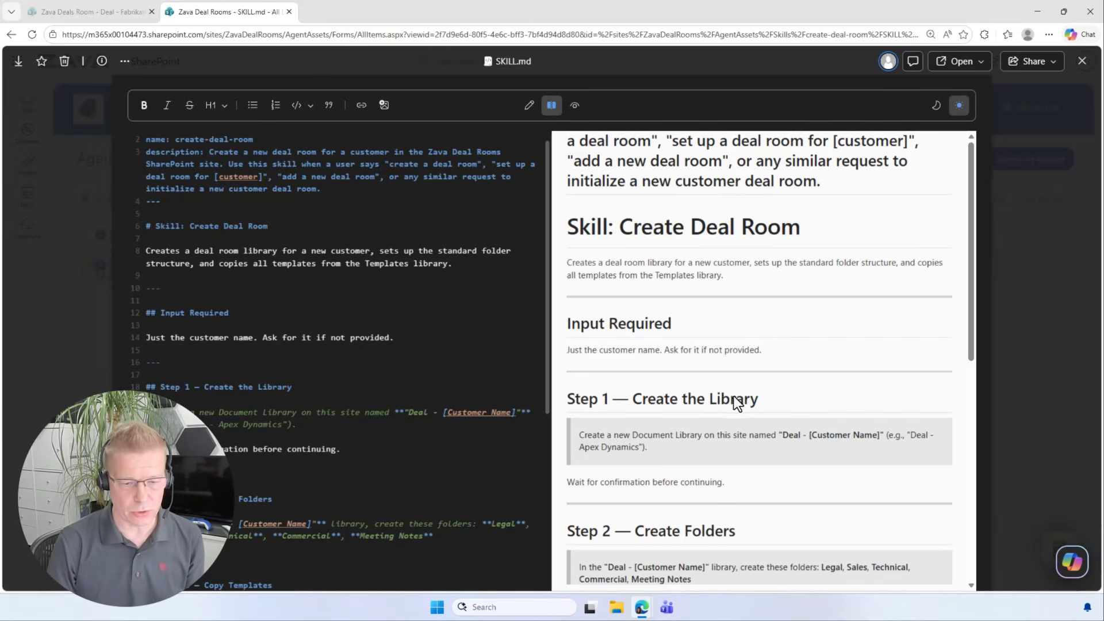
{"action": "scroll", "coordinate": [400, 349], "scroll_direction": "down", "scroll_amount": 5}
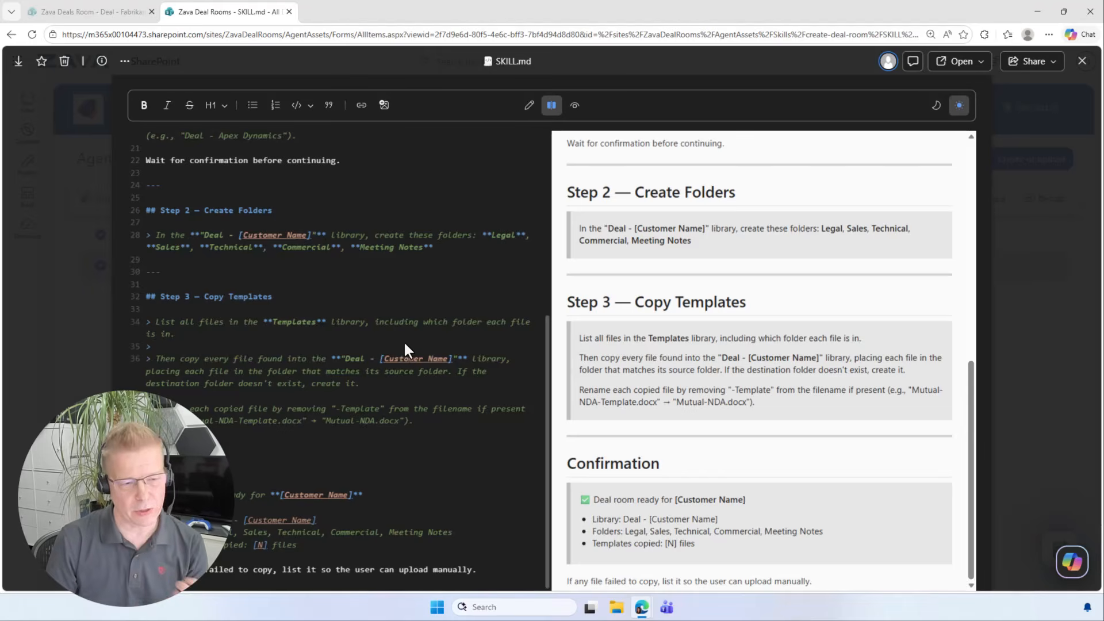
{"action": "scroll", "coordinate": [404, 340], "scroll_direction": "up", "scroll_amount": 5}
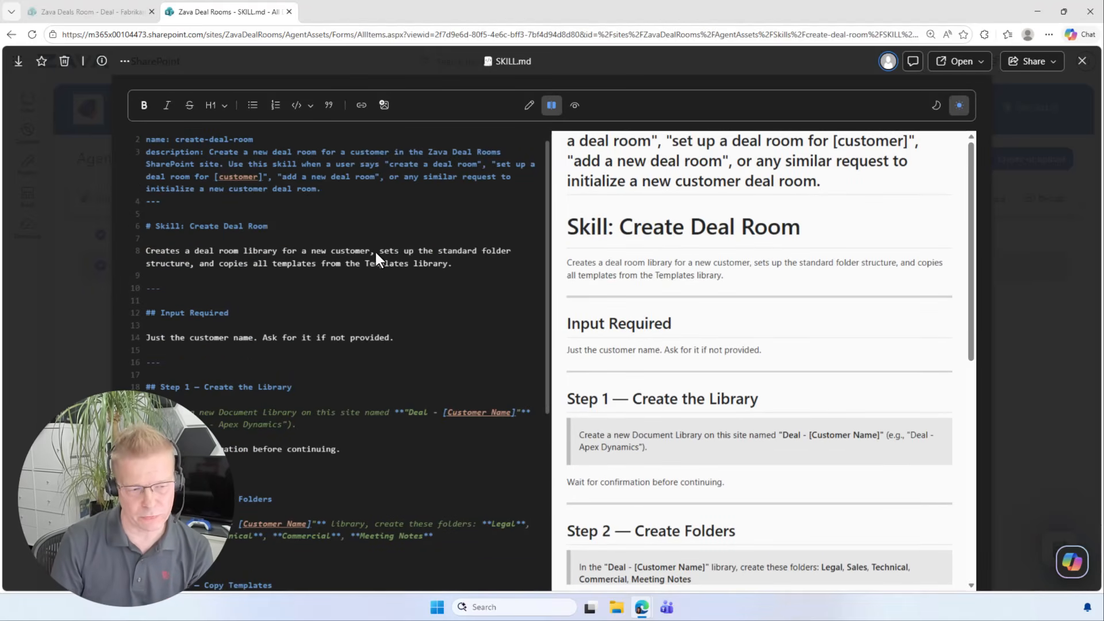
{"action": "scroll", "coordinate": [482, 360], "scroll_direction": "down", "scroll_amount": 5}
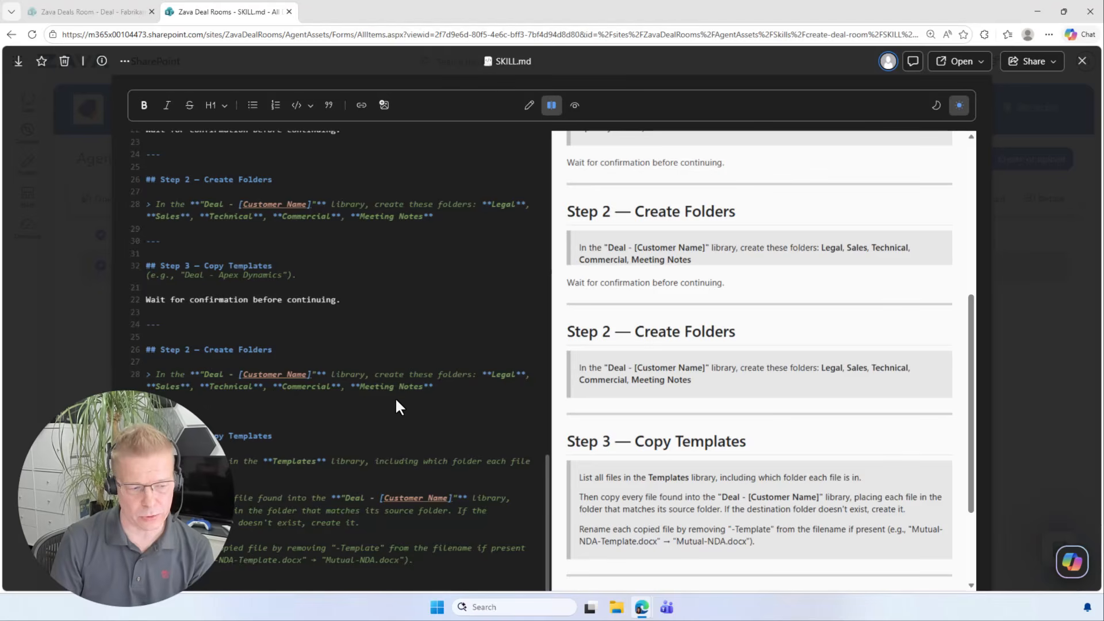
{"action": "scroll", "coordinate": [403, 400], "scroll_direction": "down", "scroll_amount": 2}
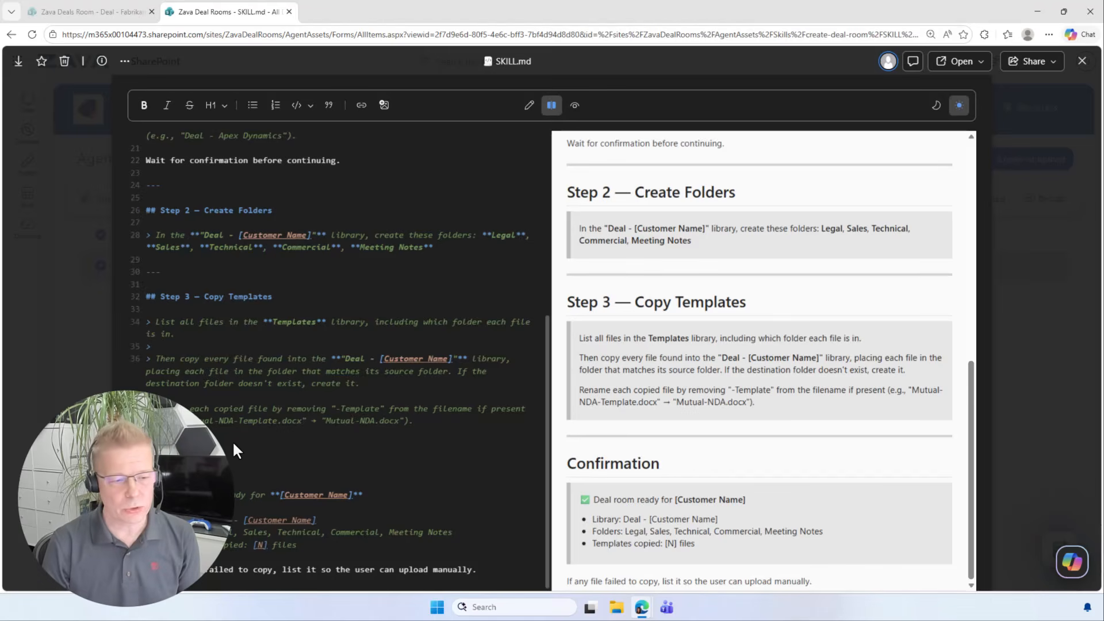
{"action": "scroll", "coordinate": [343, 361], "scroll_direction": "up", "scroll_amount": 5}
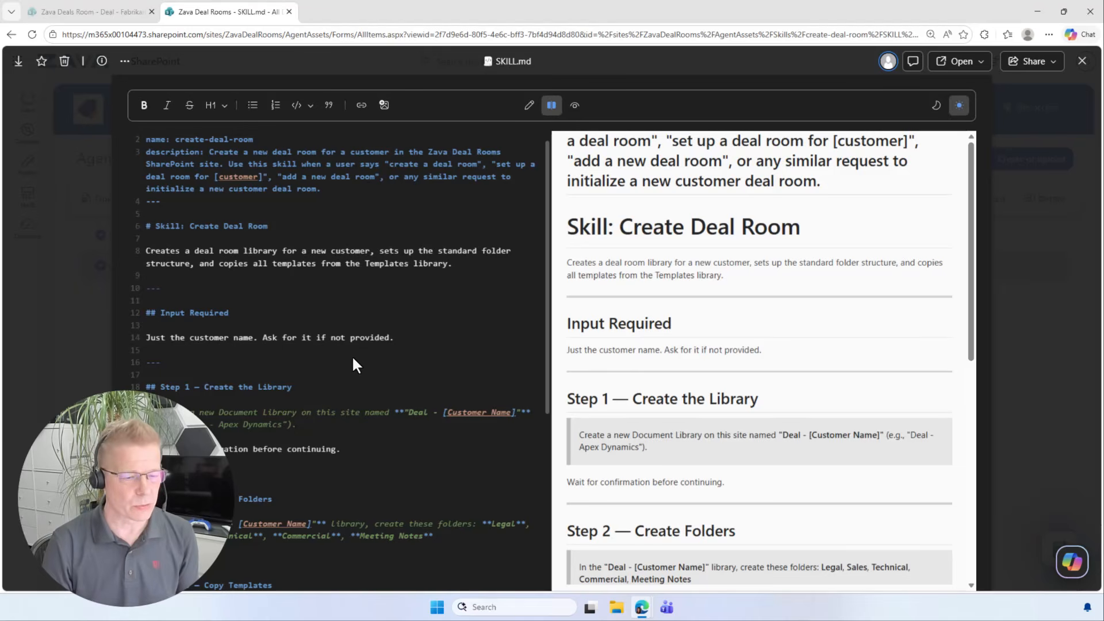
{"action": "scroll", "coordinate": [355, 368], "scroll_direction": "down", "scroll_amount": 6}
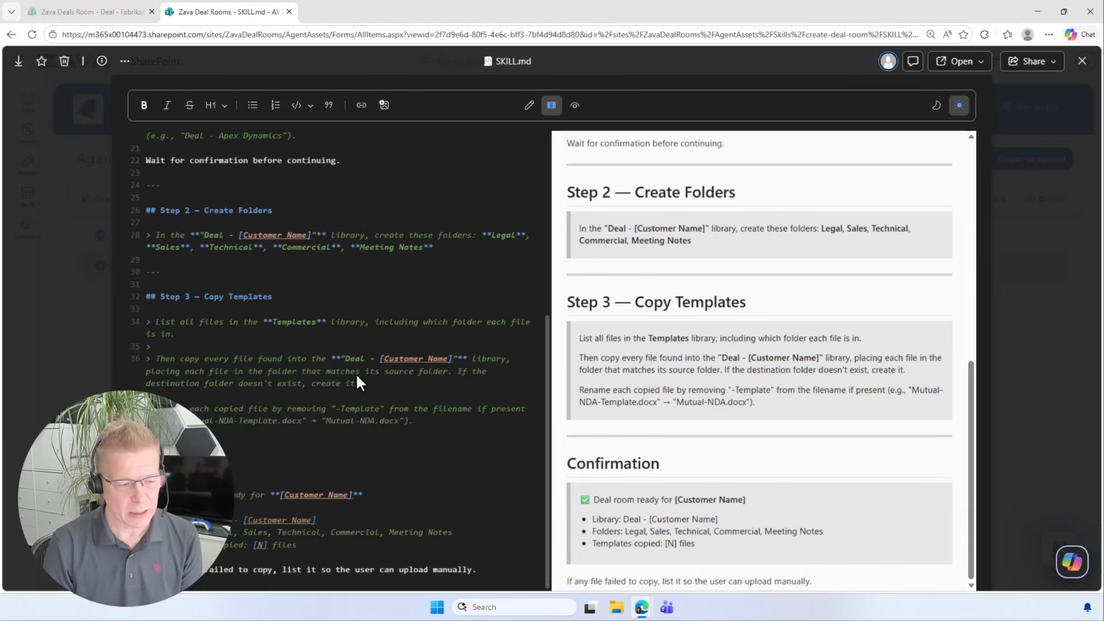
{"action": "scroll", "coordinate": [356, 373], "scroll_direction": "up", "scroll_amount": 5}
{"action": "scroll", "coordinate": [355, 382], "scroll_direction": "up", "scroll_amount": 1}
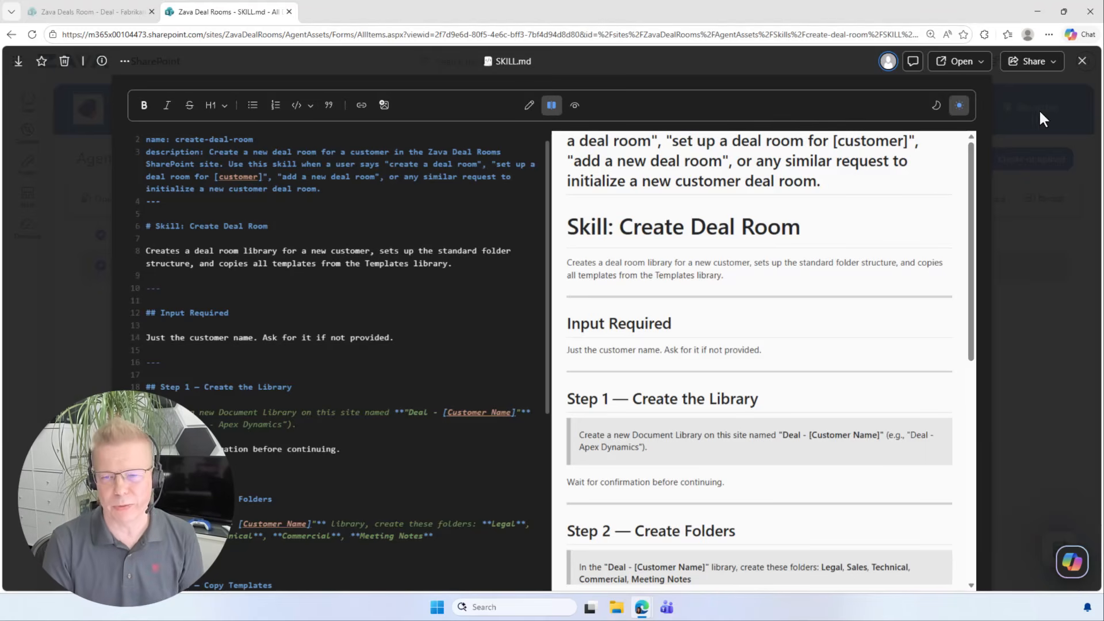
{"action": "left_click", "coordinate": [1081, 61]}
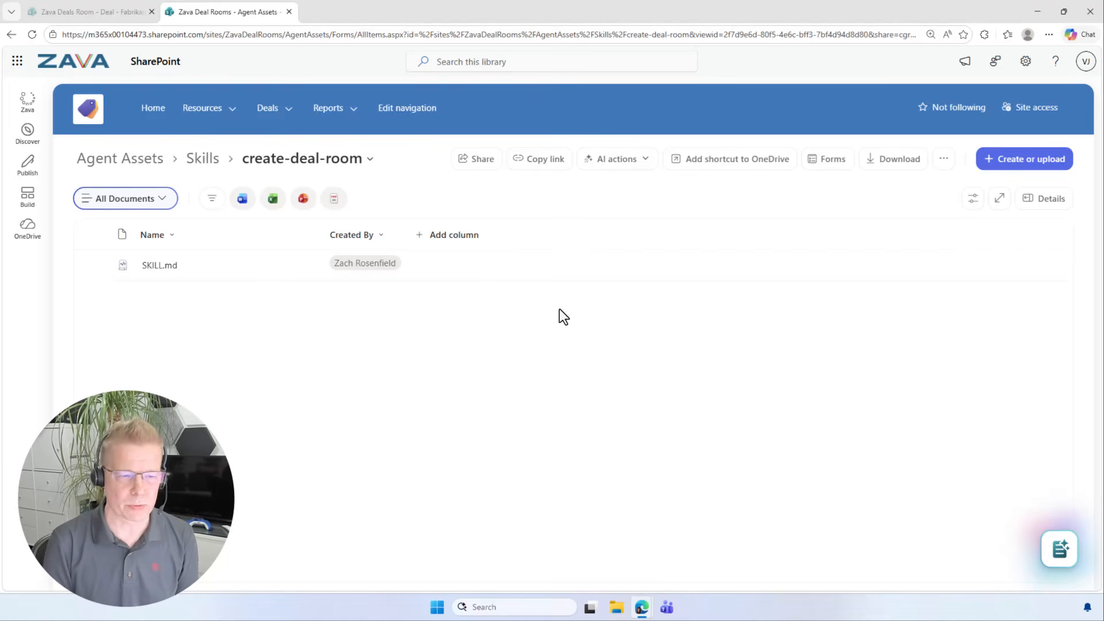